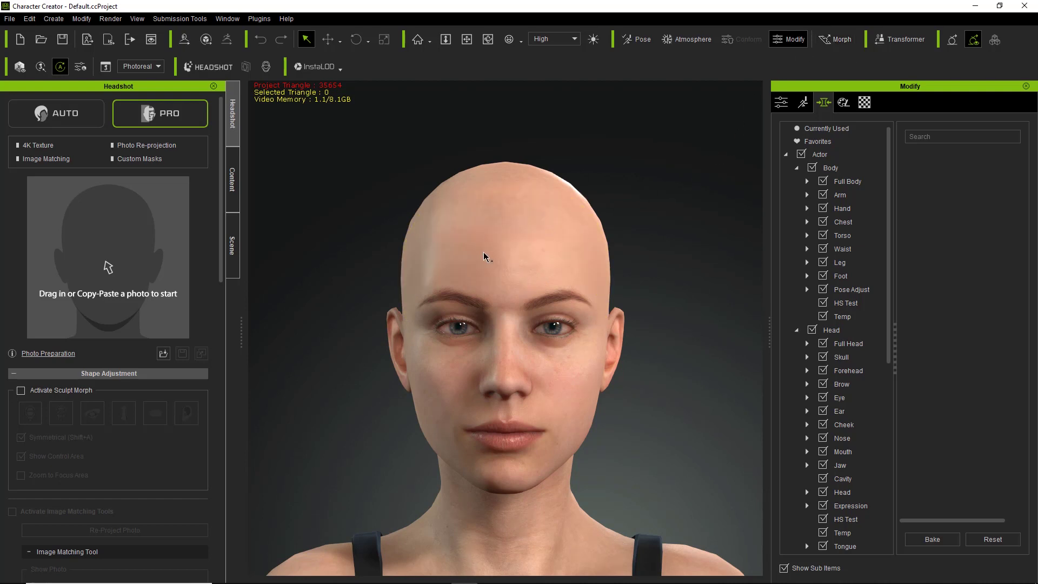
Select the character, enable Morph mode, and reshape the cheek to Cheek Bones Height -7 and Cheek Bones Size 3
click(452, 258)
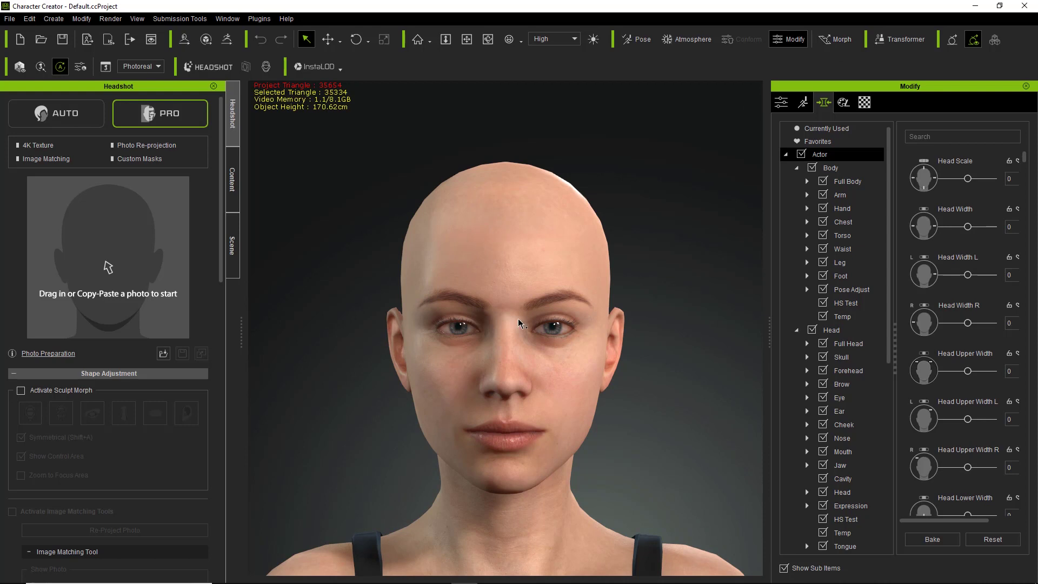
drag(429, 228, 574, 334)
drag(507, 227, 541, 226)
click(835, 39)
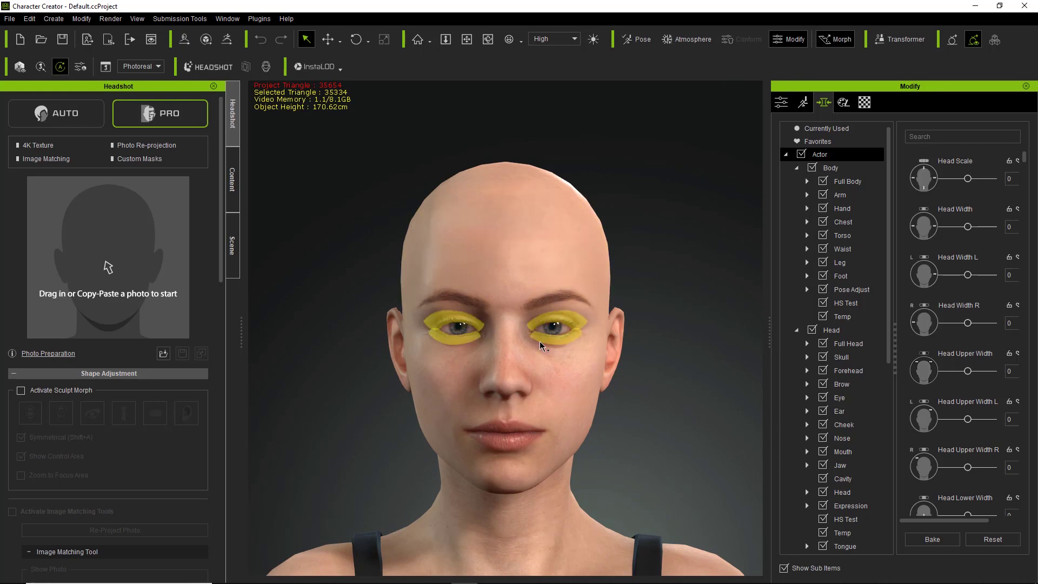
drag(550, 373, 585, 373)
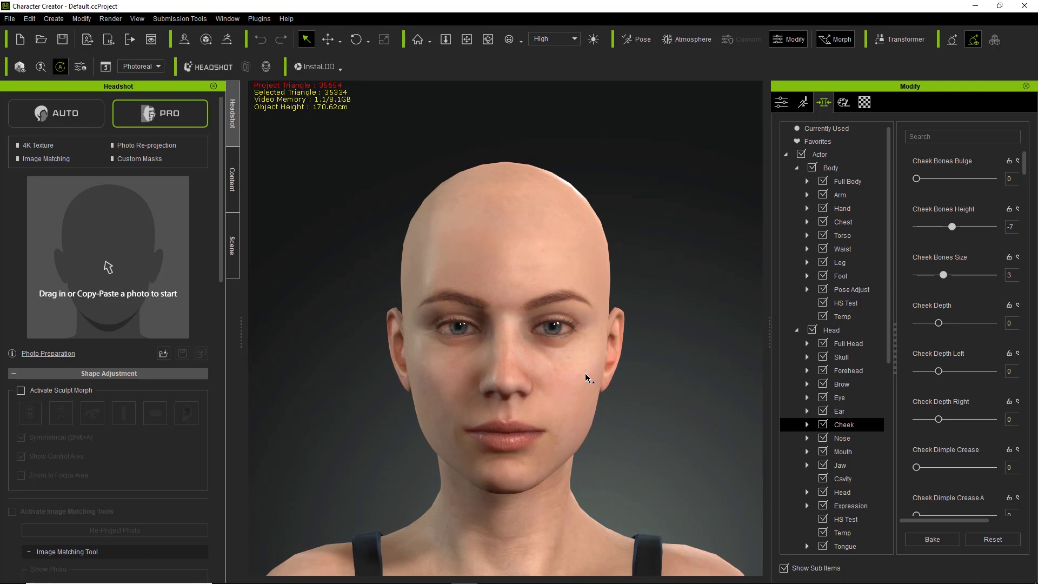
Try reshaping the brow directly on the face, and reset Brow Height and Brow Lower to 0
mouse_move(557, 300)
mouse_down()
mouse_move(556, 282)
mouse_move(556, 299)
mouse_up()
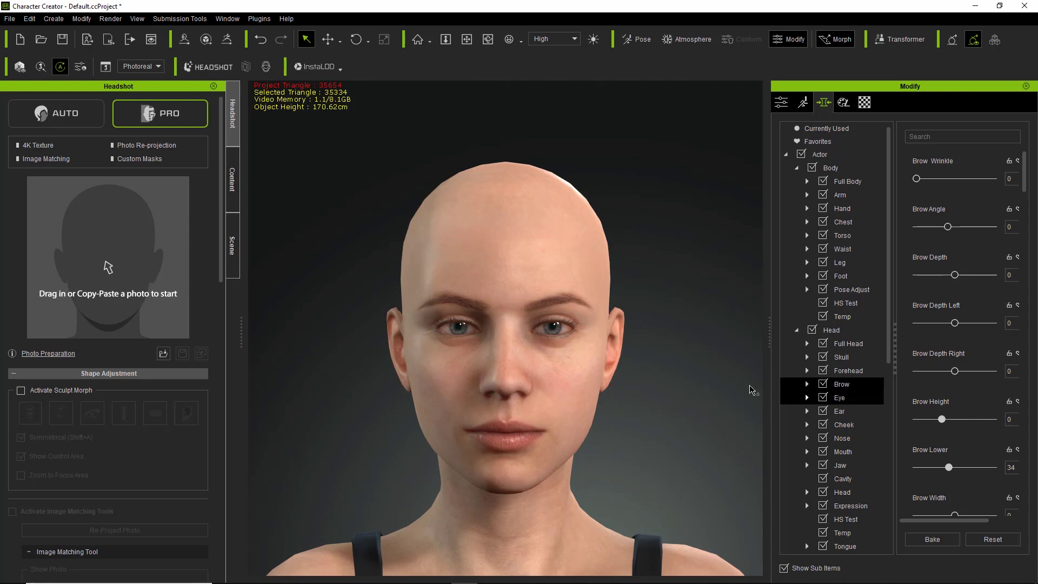
drag(551, 299, 556, 304)
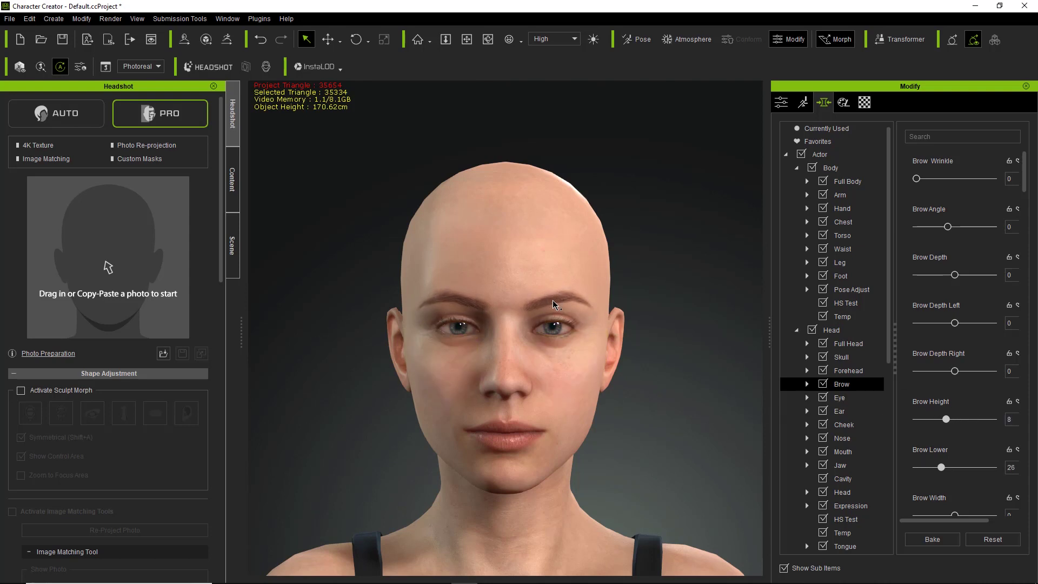
double_click(933, 402)
double_click(927, 449)
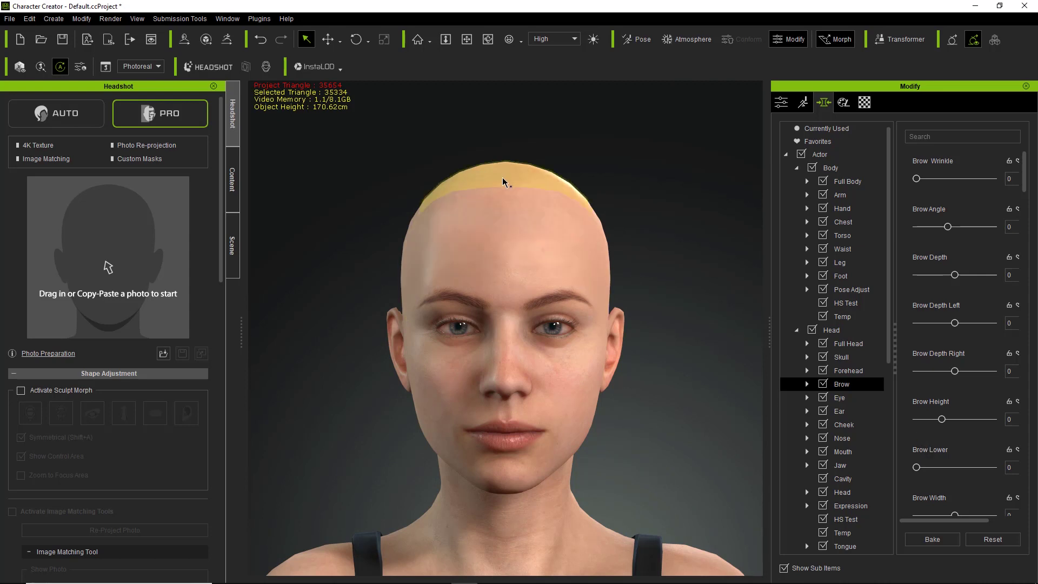
Lower the top of the character's skull directly on the model
mouse_move(503, 182)
mouse_down()
mouse_move(503, 167)
mouse_move(503, 185)
mouse_up()
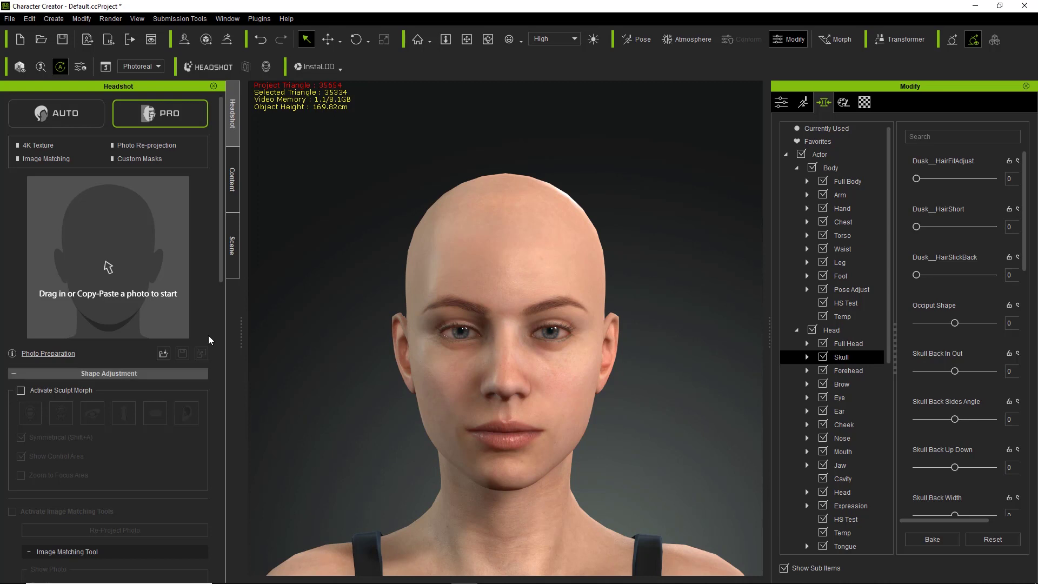
Activate Sculpt Morph for the head and hide its control areas
click(62, 393)
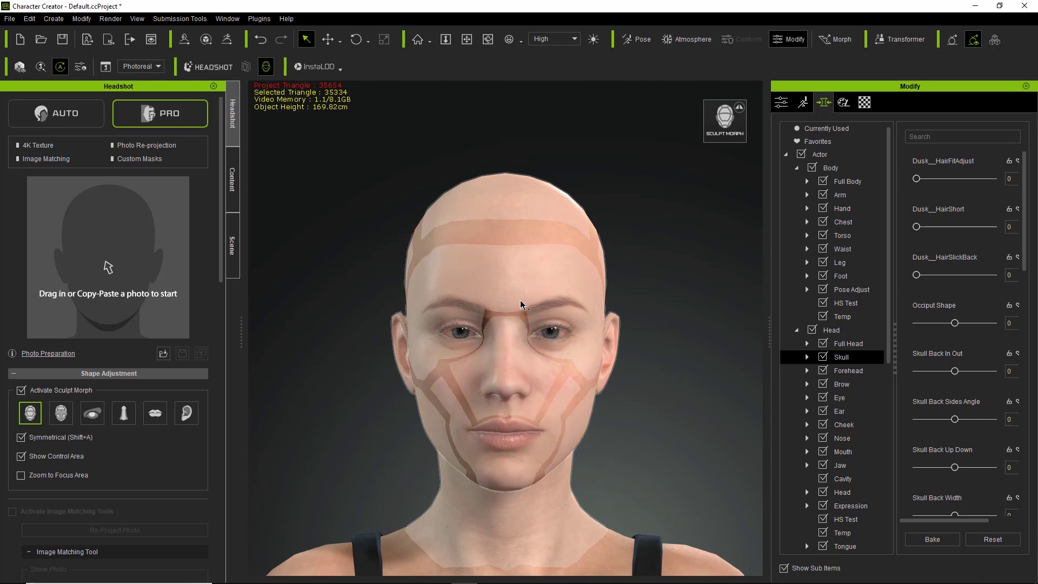
click(41, 458)
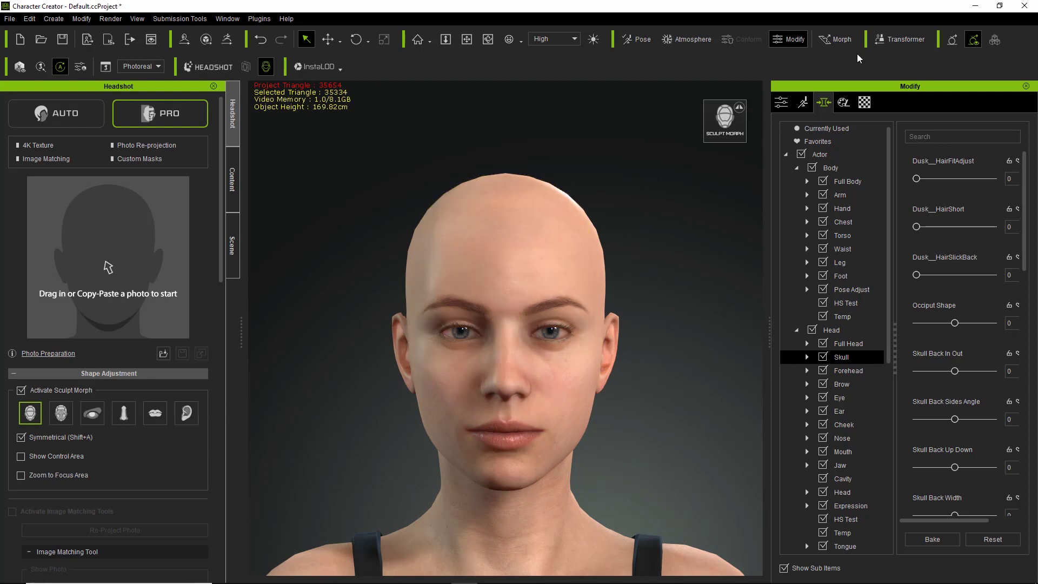
click(838, 49)
Collapse the Actor's morph groups and compare the morph sliders listed under Head and Headshot
click(796, 168)
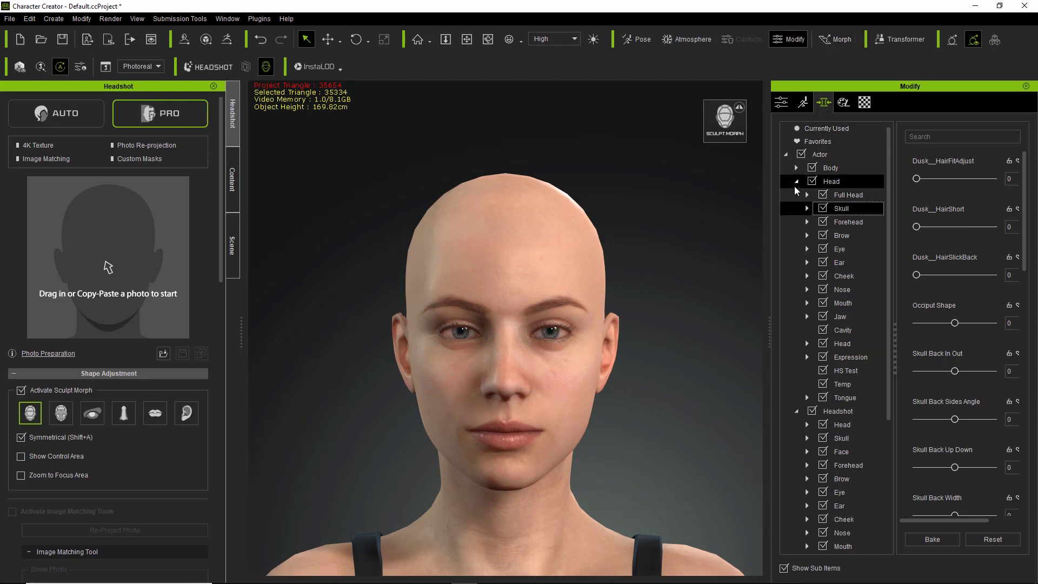
click(796, 181)
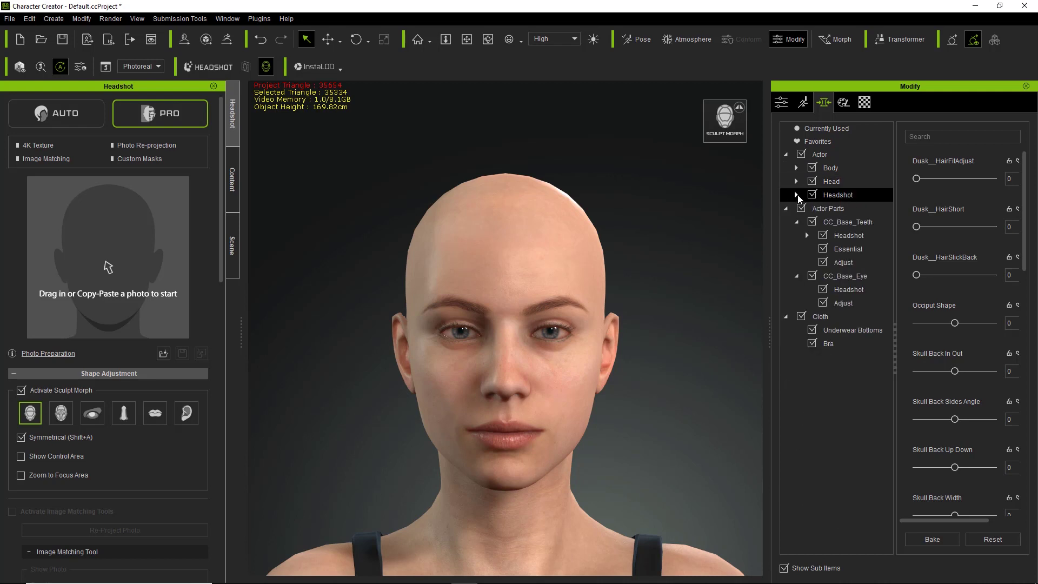
click(827, 156)
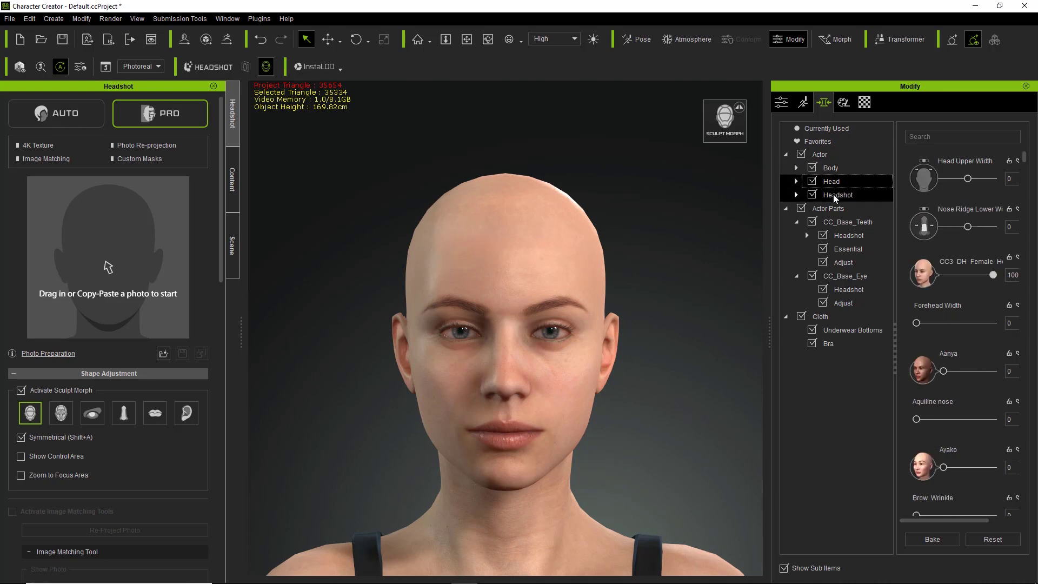
click(832, 195)
click(830, 183)
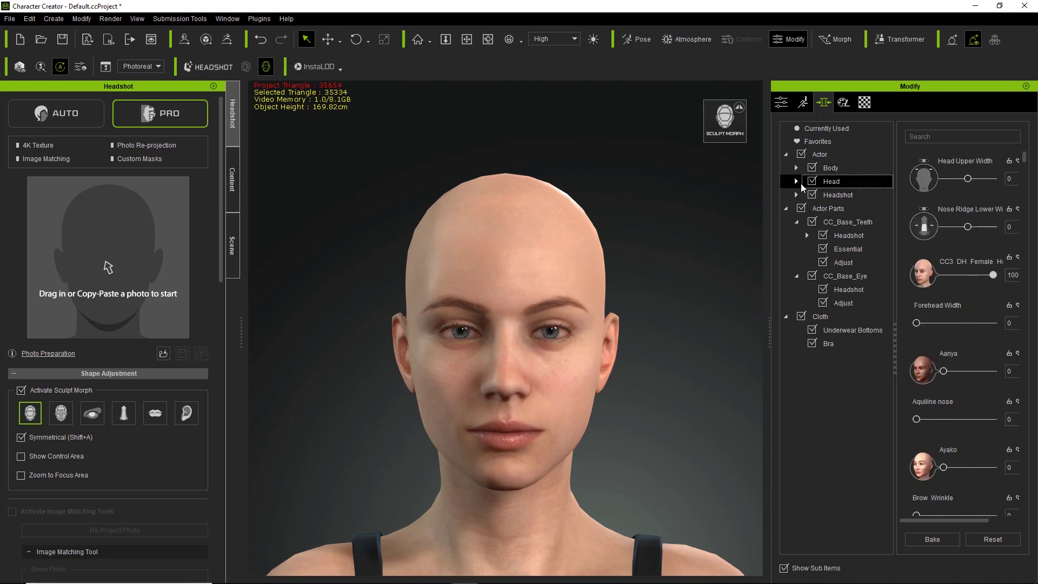
Expand the Head morph group and switch from Sculpt Morph to the regular Morph mode
click(796, 182)
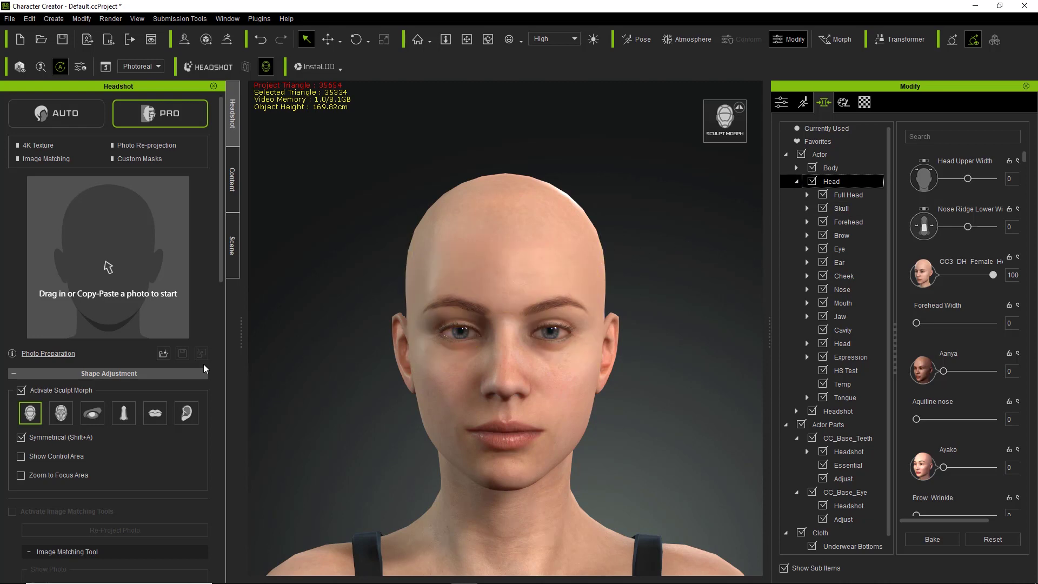
click(82, 391)
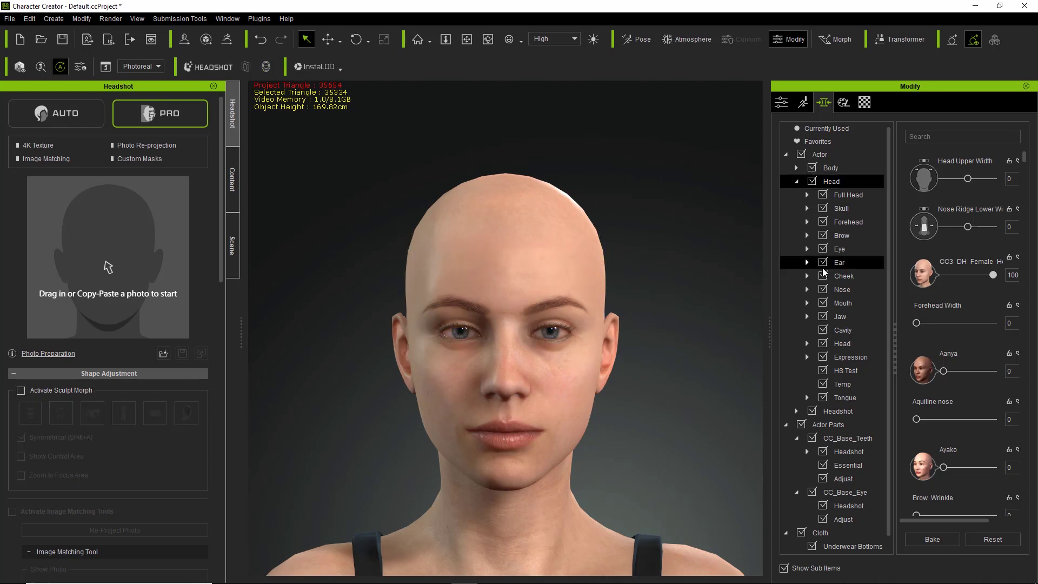
click(827, 44)
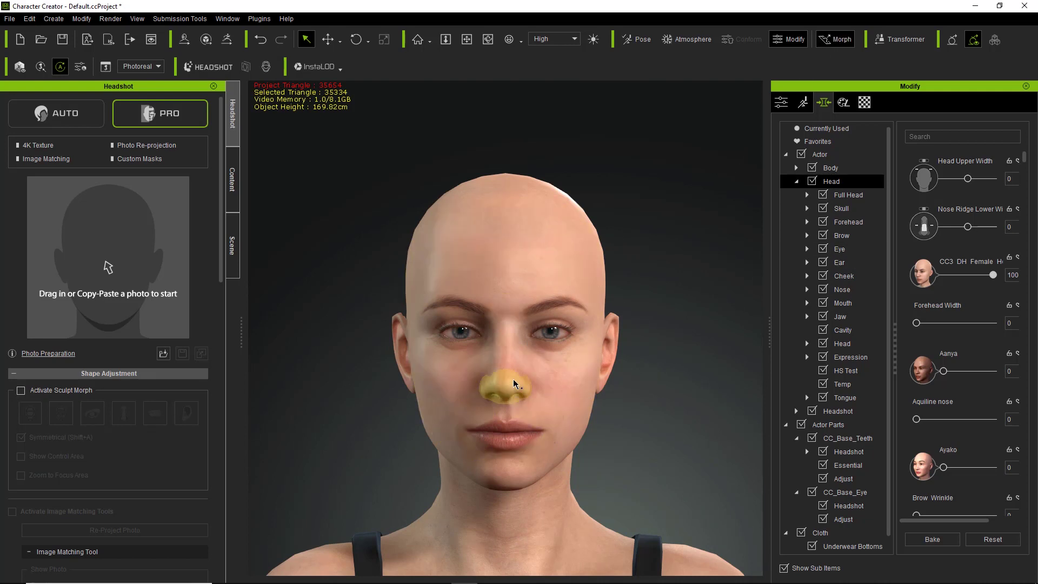
Collapse the Head group, reactivate Sculpt Morph, and list the Headshot morphs
click(795, 182)
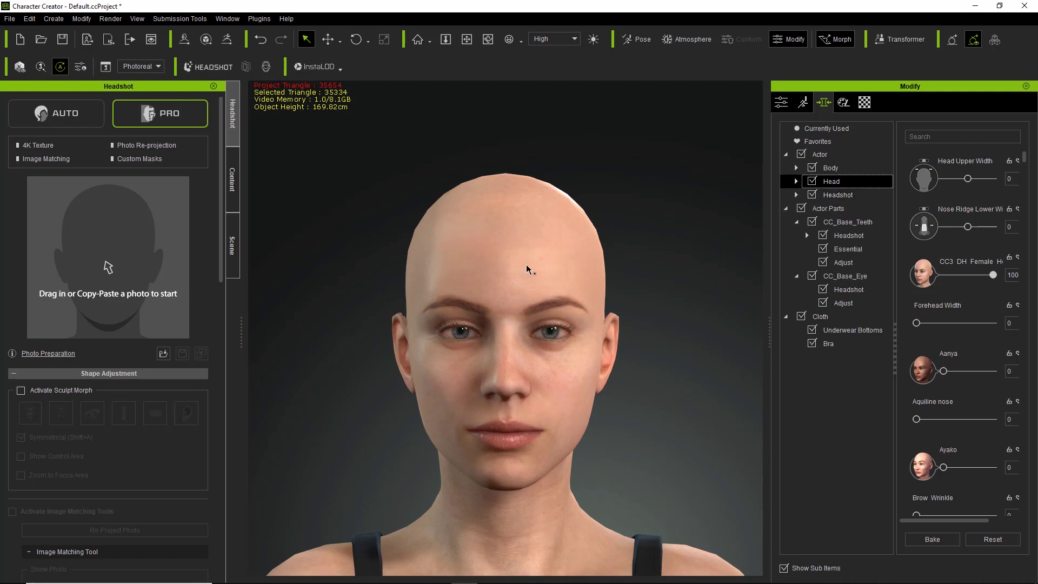
click(21, 391)
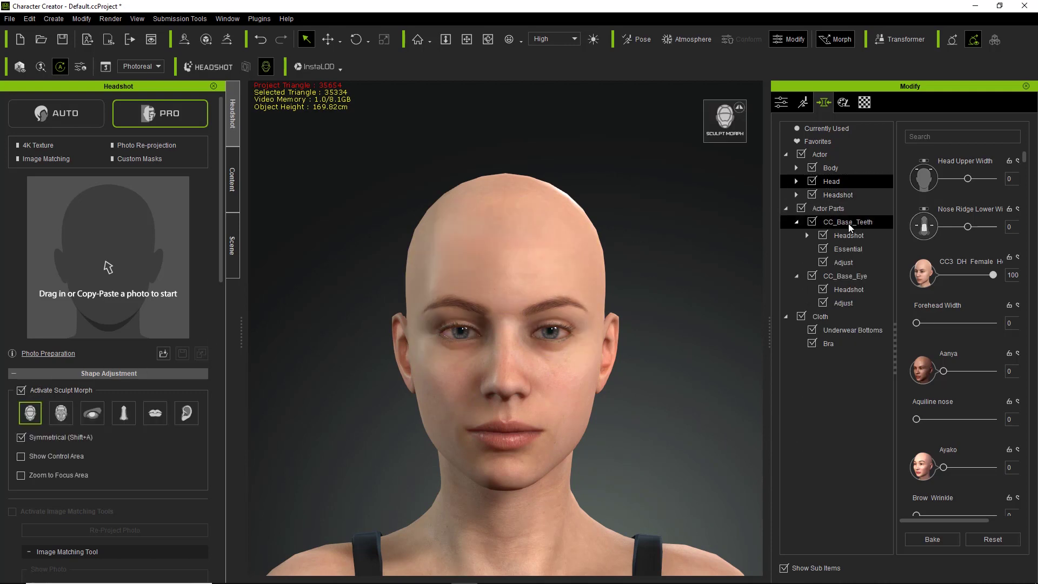
click(832, 193)
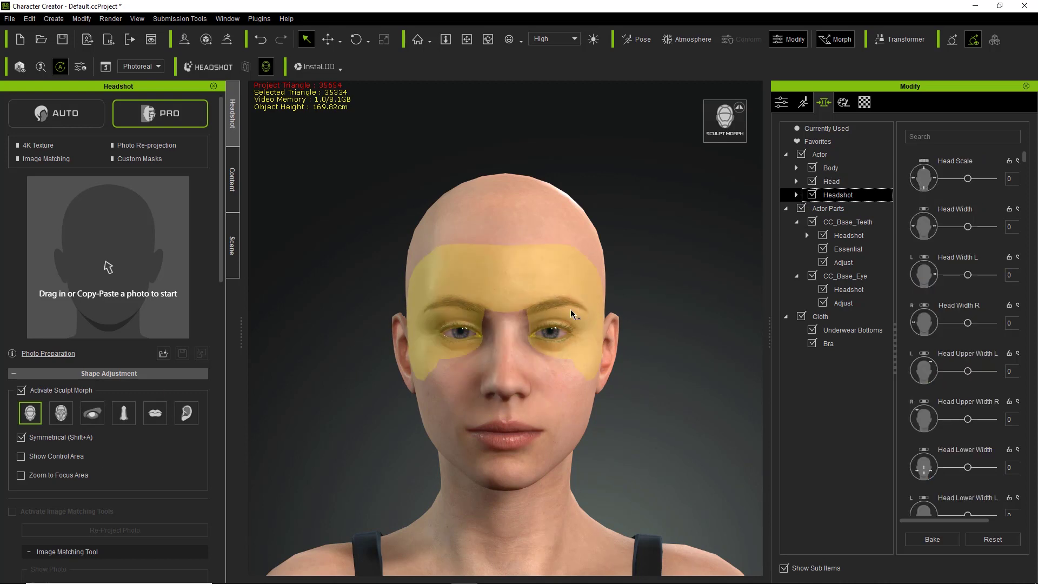
Sculpt the skull to Skull Height -4 and make a small adjustment to the ears
mouse_move(541, 215)
mouse_down()
mouse_move(541, 202)
mouse_move(538, 223)
mouse_move(538, 213)
mouse_up()
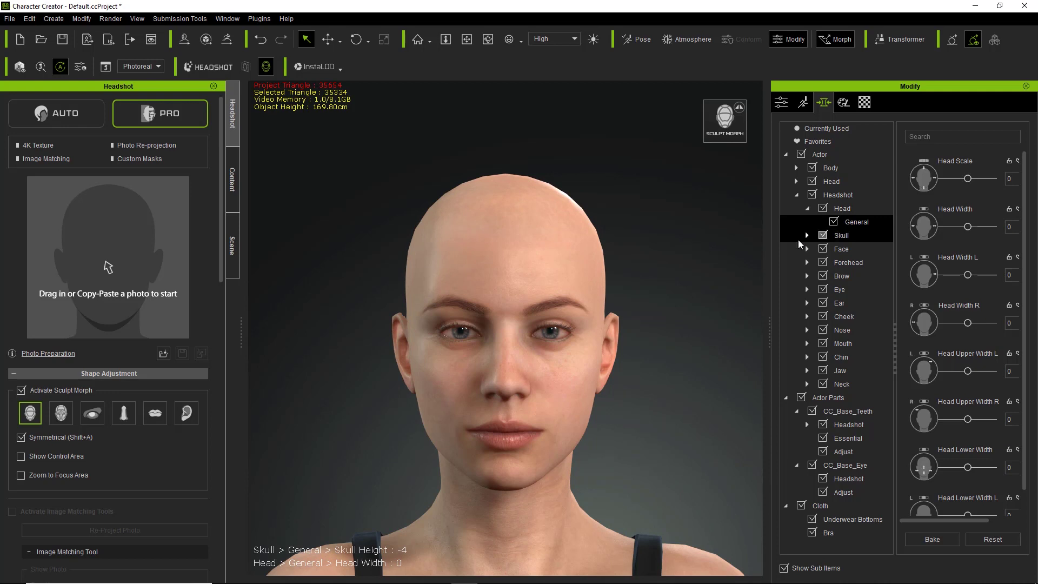
drag(610, 347, 614, 351)
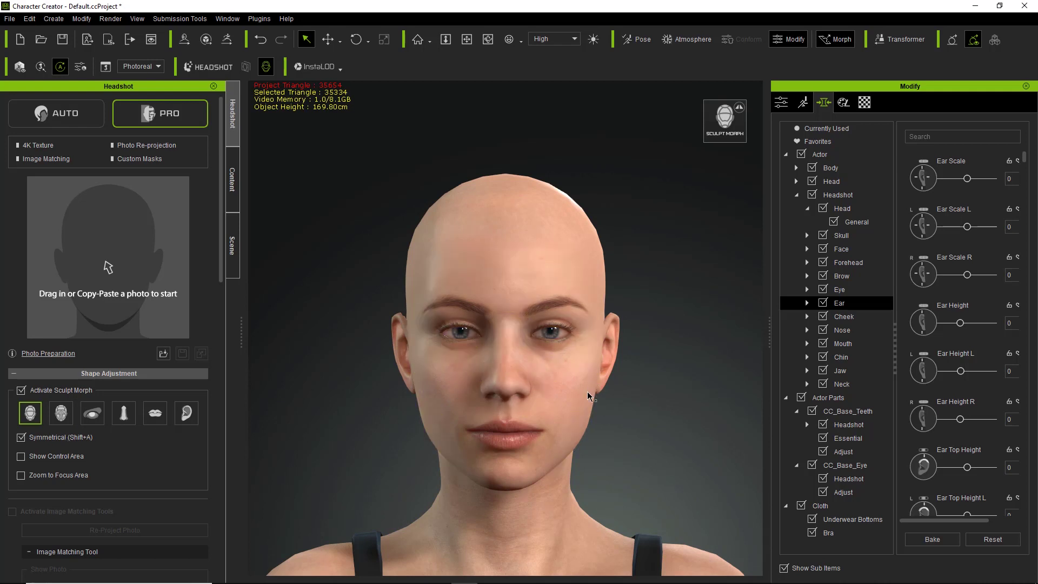
Narrow the face symmetrically by sculpting Face Upper Width to -22 and Jaw Width to -34
drag(585, 312, 650, 305)
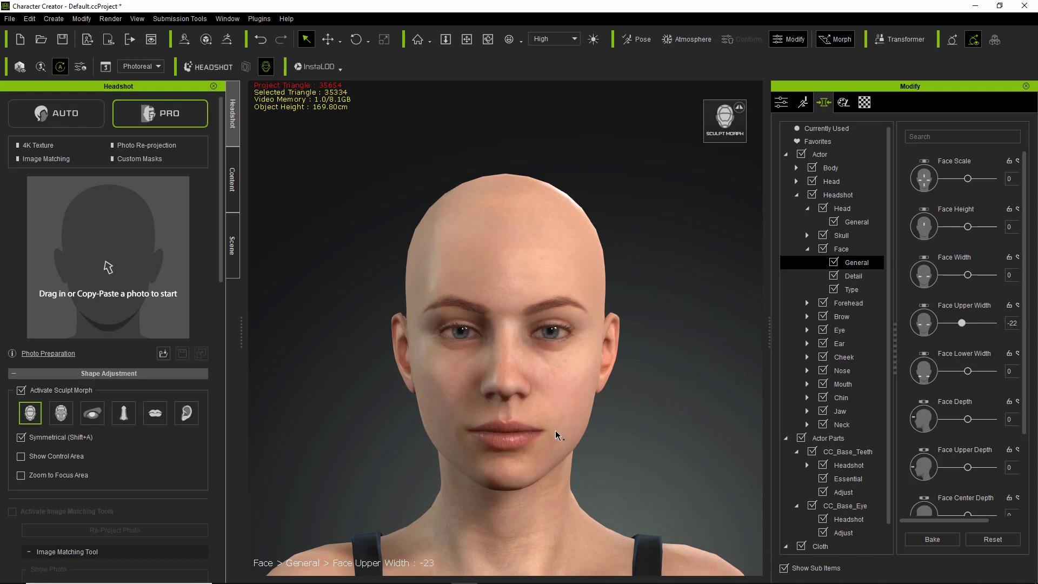
drag(553, 463, 565, 489)
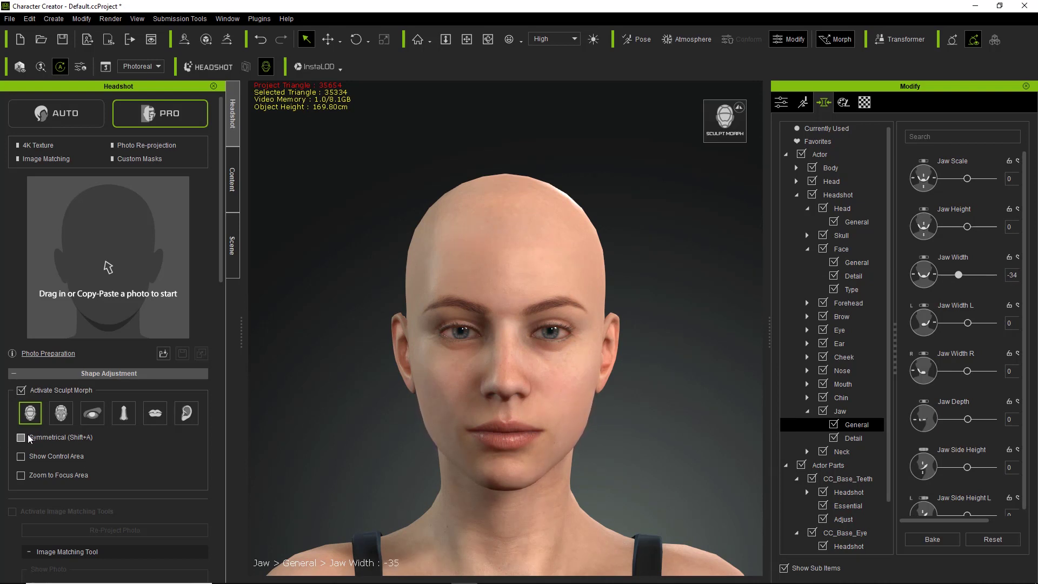
Turn off symmetrical sculpting and reshape the jaw to Jaw Width L -18 and Jaw Height 8
drag(569, 443, 559, 439)
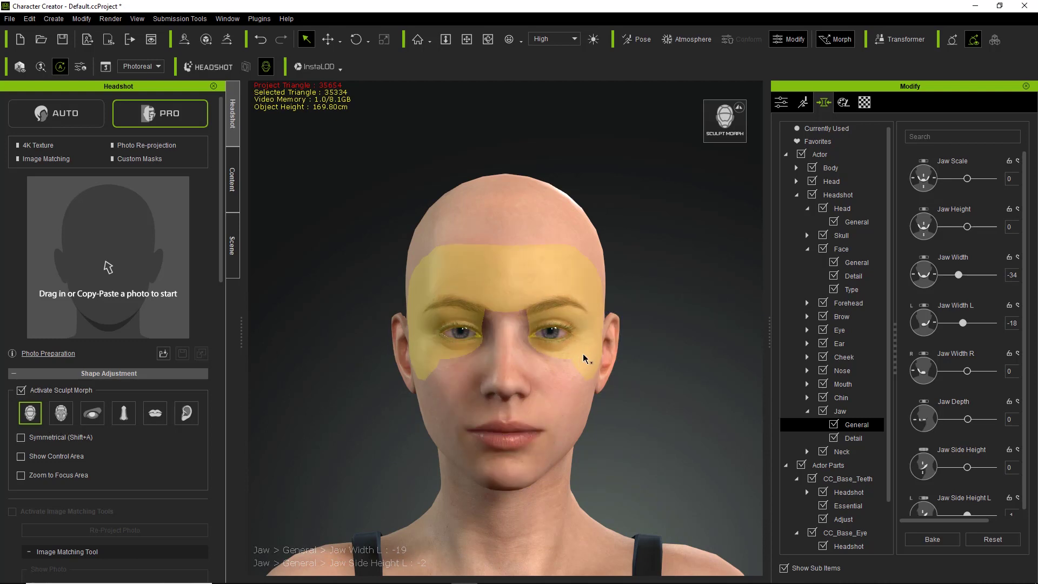
click(520, 474)
drag(527, 456, 524, 474)
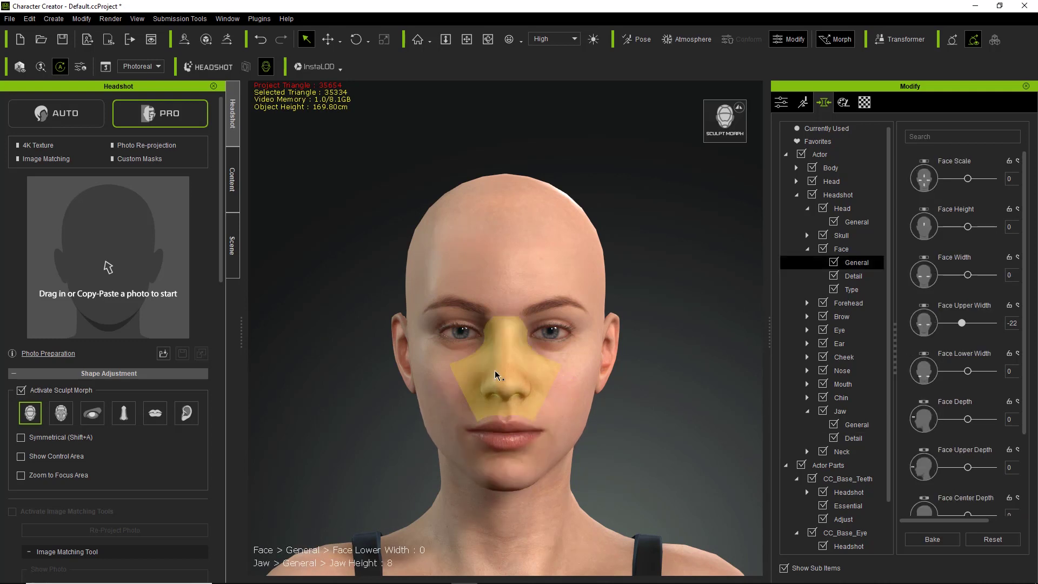
Scale only the character's right ear to Ear Scale R -3
click(400, 354)
drag(400, 354, 399, 365)
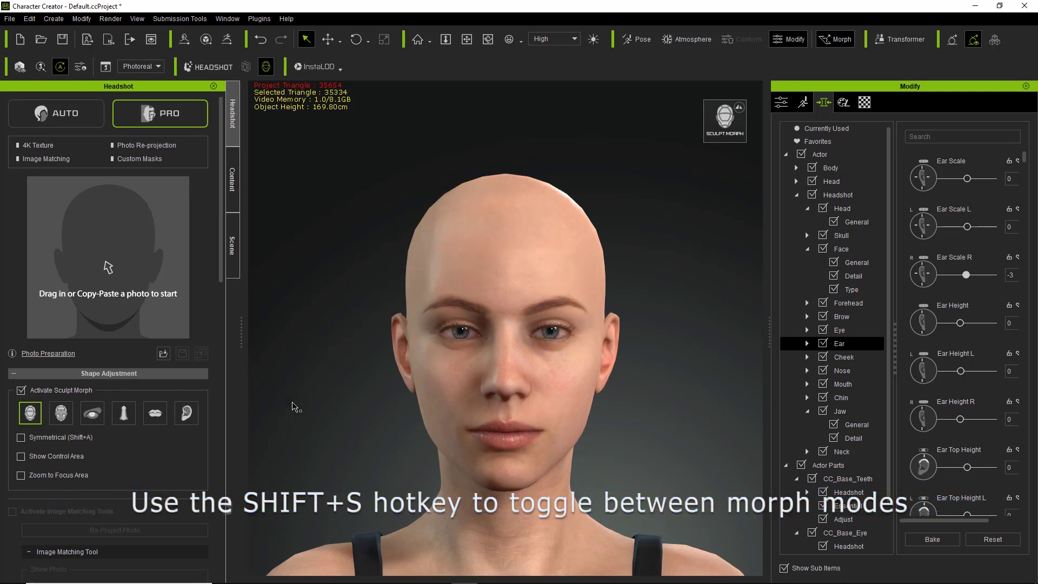
Toggle between Sculpt Morph and the regular Morph mode, ending in Sculpt Morph
key(shift+s)
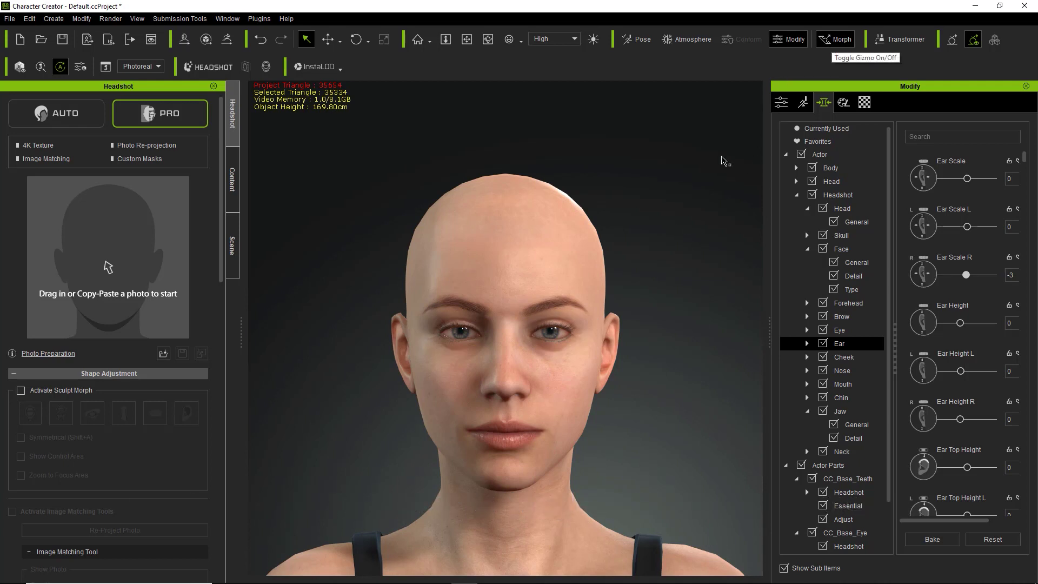
key(shift+s)
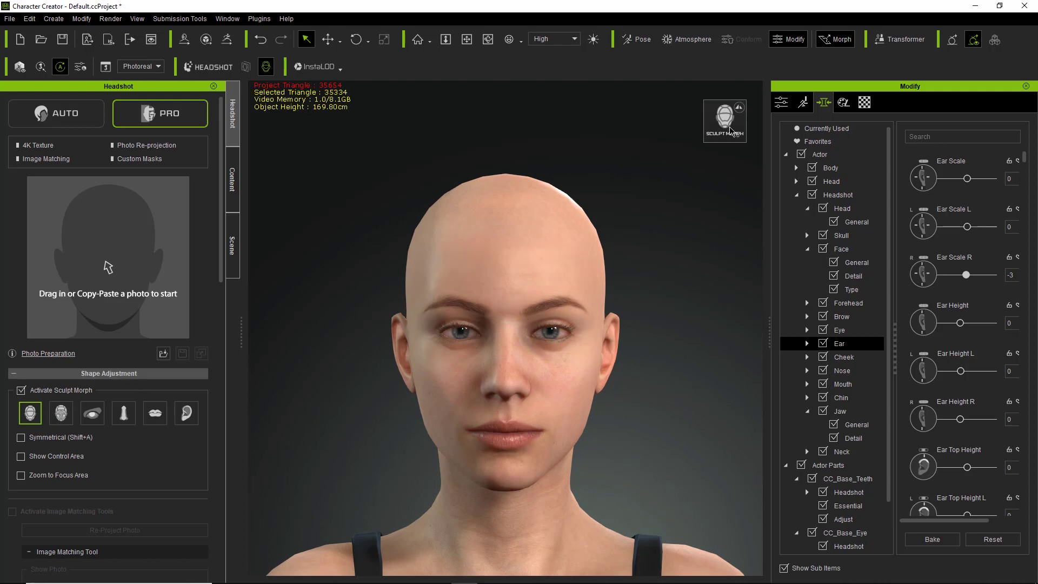
key(shift+s)
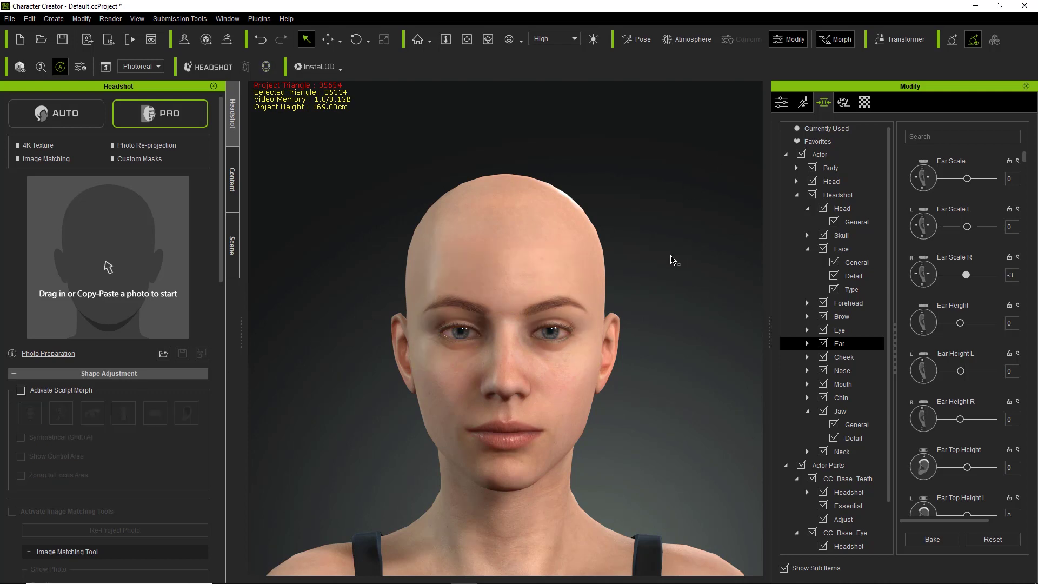
key(shift+s)
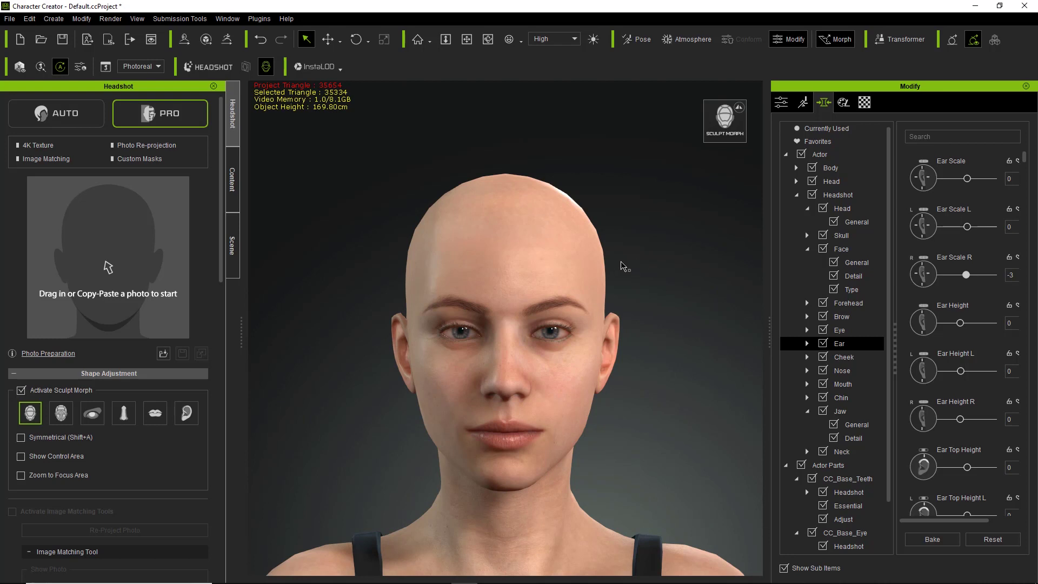
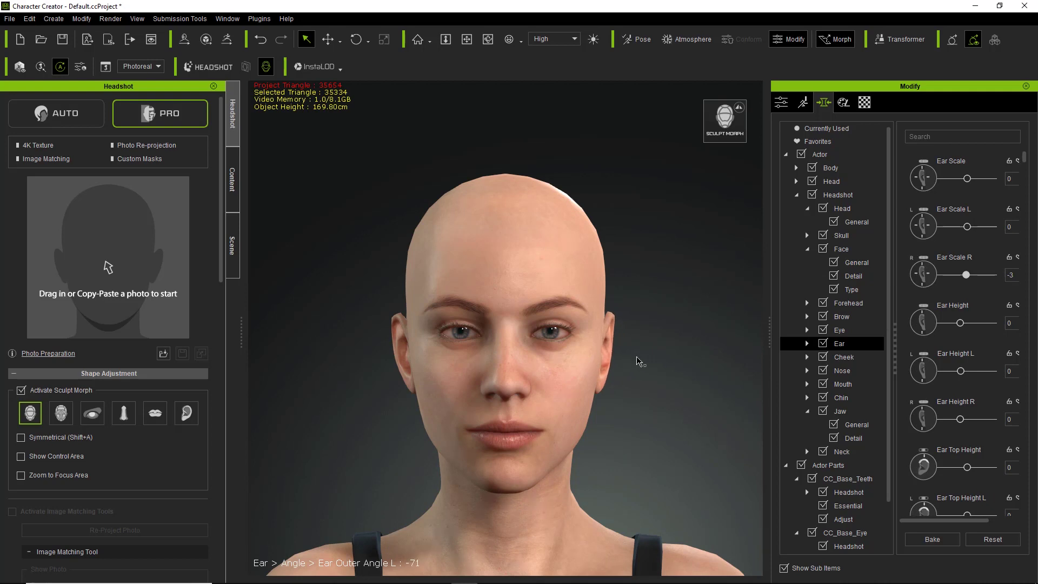
Turn symmetrical sculpting back on and reshape the middle of the face to Face Height 100 and Face Width -1
click(47, 440)
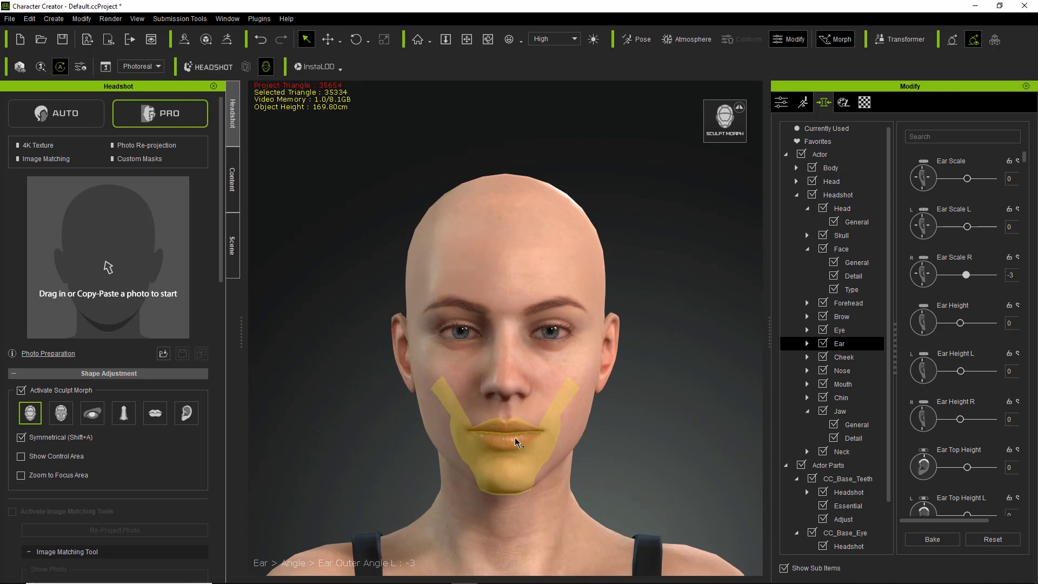
mouse_move(511, 397)
mouse_down()
mouse_move(511, 414)
mouse_move(517, 383)
mouse_up()
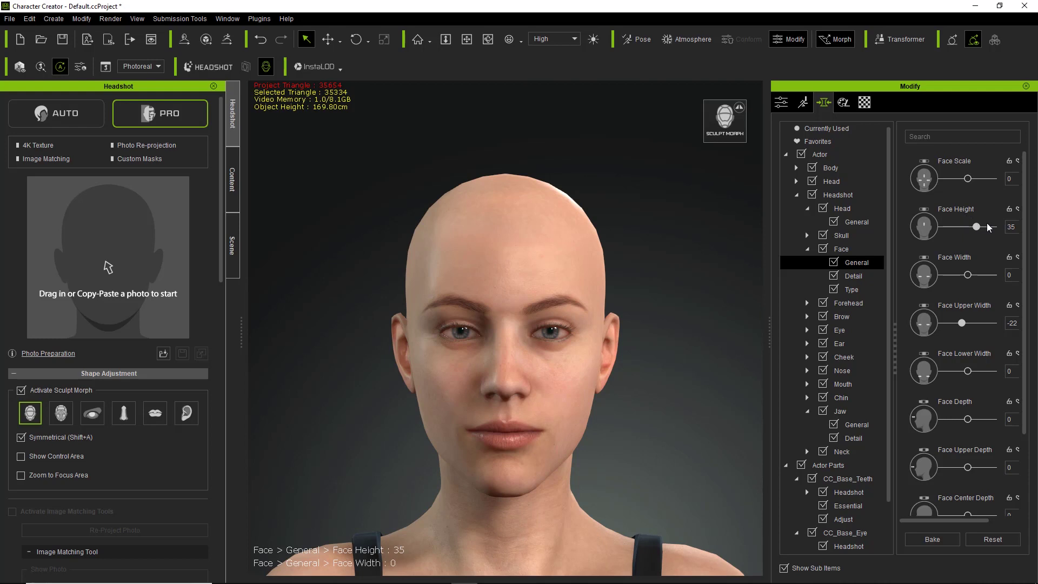
mouse_move(495, 387)
mouse_down()
mouse_move(504, 298)
mouse_move(504, 448)
mouse_move(507, 302)
mouse_up()
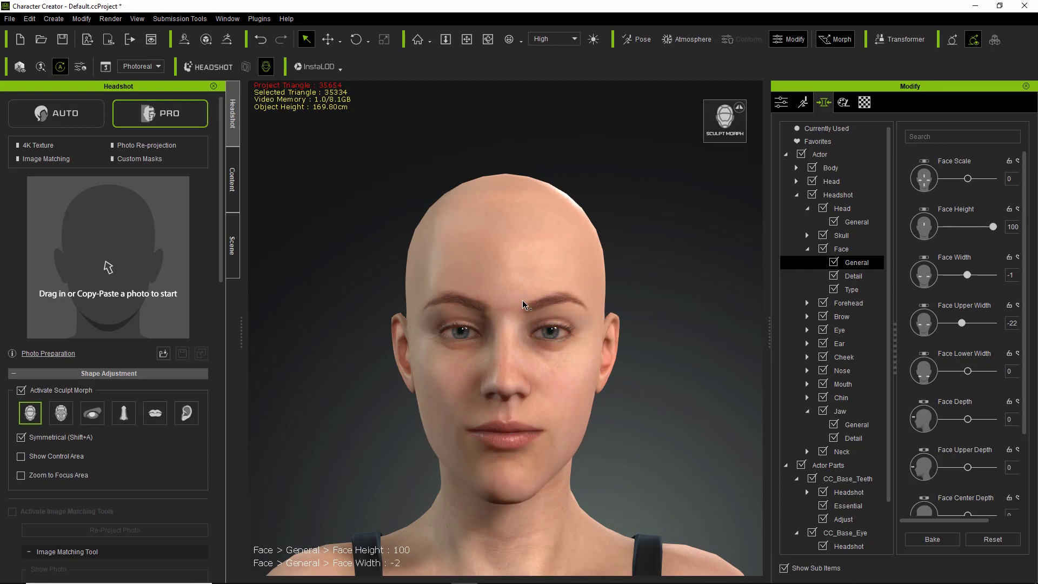
Widen the morph slider list to show each slider's complete value field and options
drag(896, 337, 869, 341)
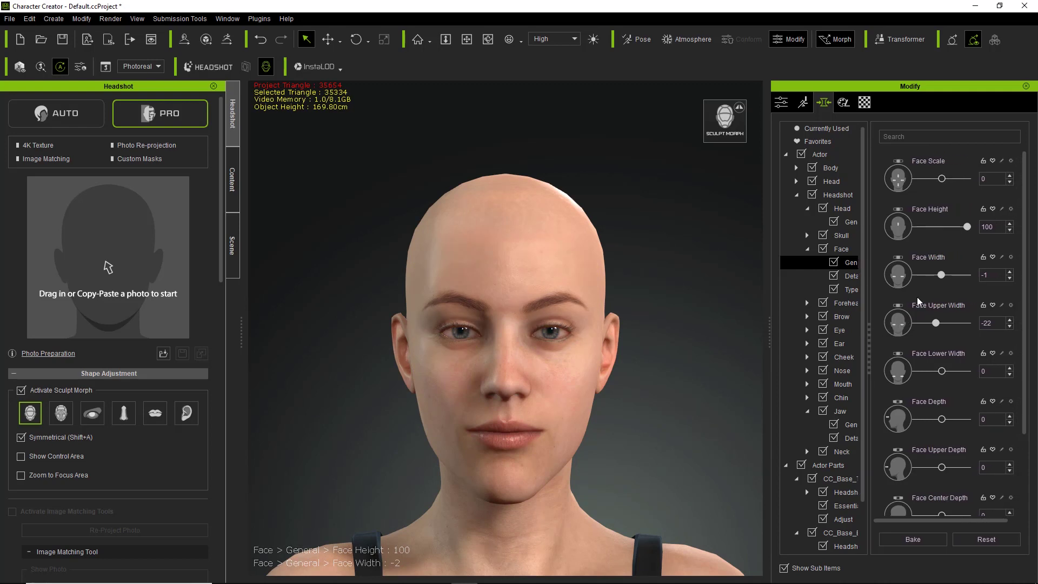
Enter a Face Height of 150, then raise it further to 250
drag(1001, 227, 979, 228)
text(15)
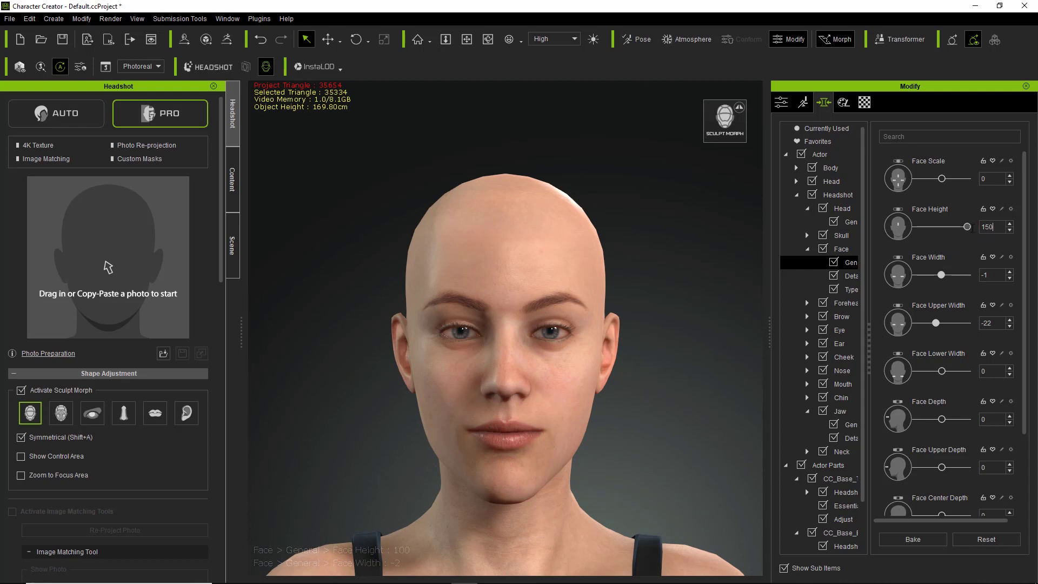
text(0)
key(Return)
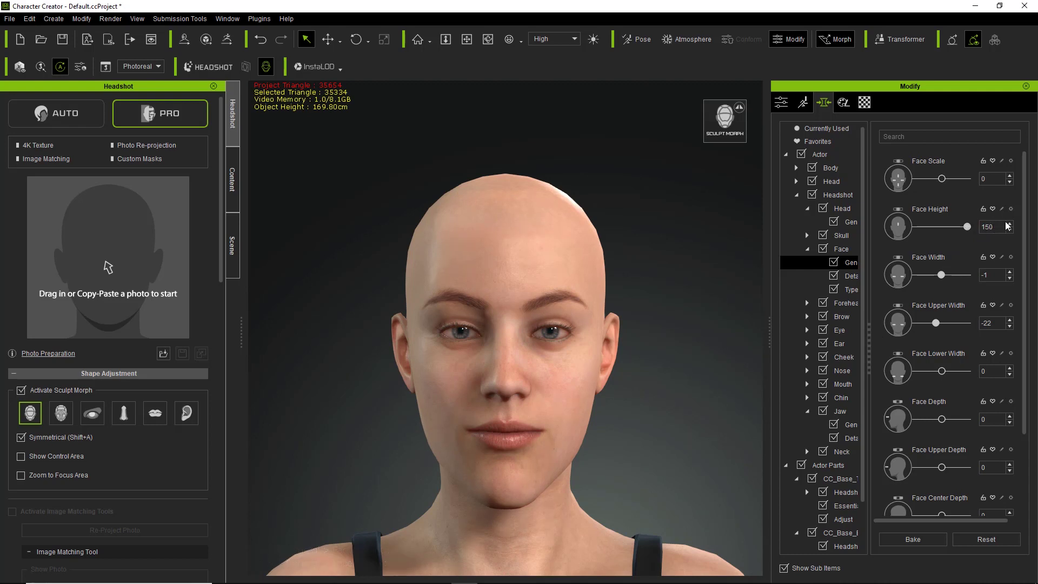
drag(998, 227, 938, 226)
text(250)
key(Return)
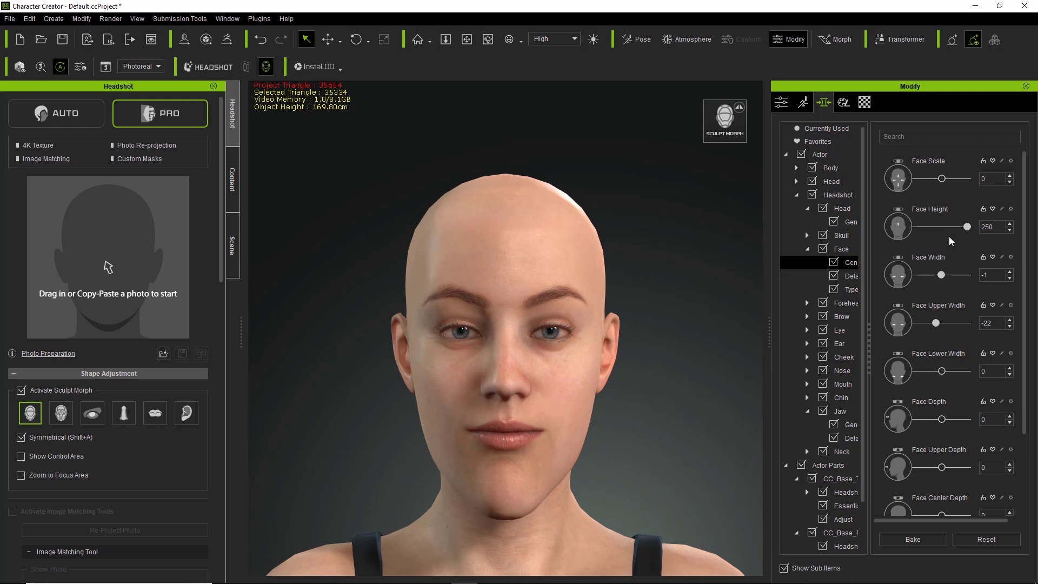
Reset the face's general height and width morphs, including Face Upper Width, to their default of 0
double_click(932, 208)
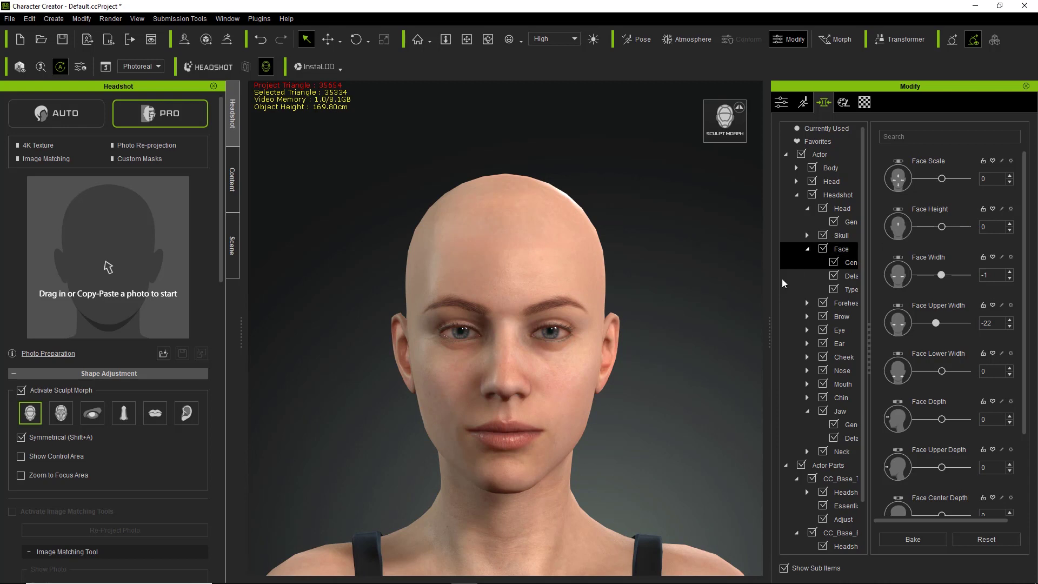
double_click(937, 305)
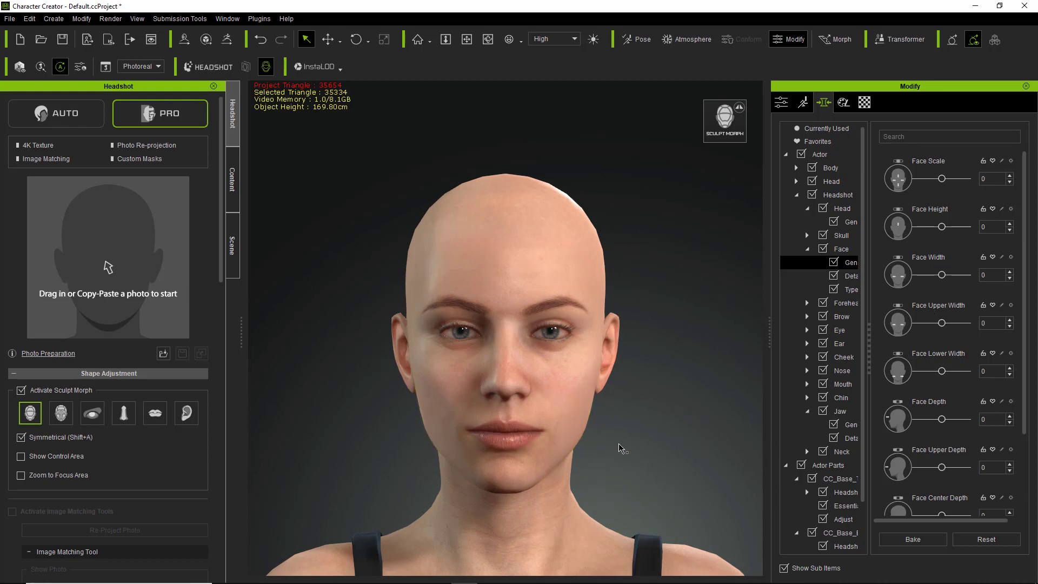
In side profile, sculpt the middle, lower and upper face depth, reaching Face Lower Depth 18 and Face Upper Depth 16
right_drag(657, 436, 303, 463)
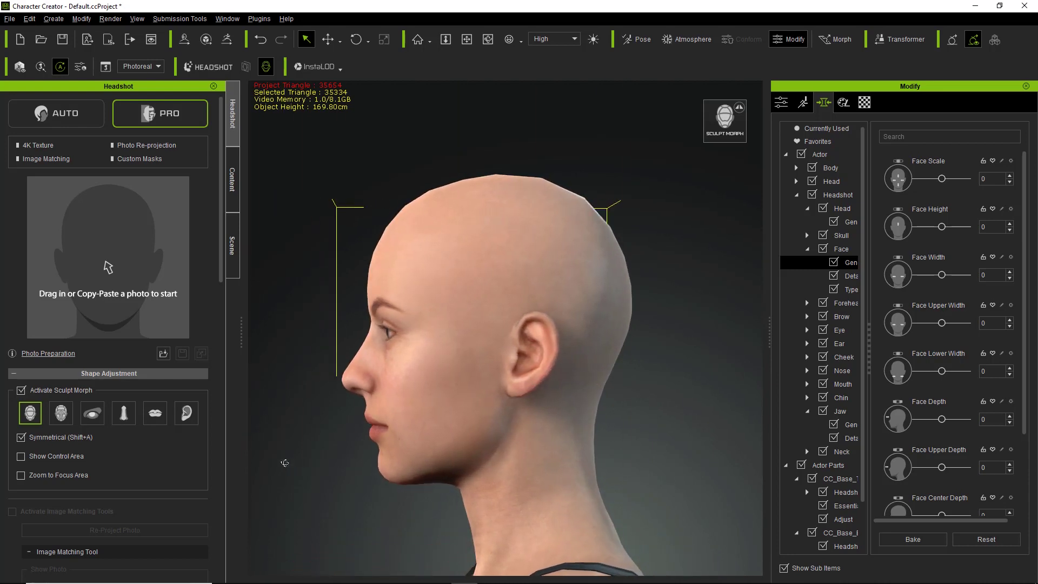
middle_drag(391, 395, 482, 431)
scroll(482, 431, up, 3)
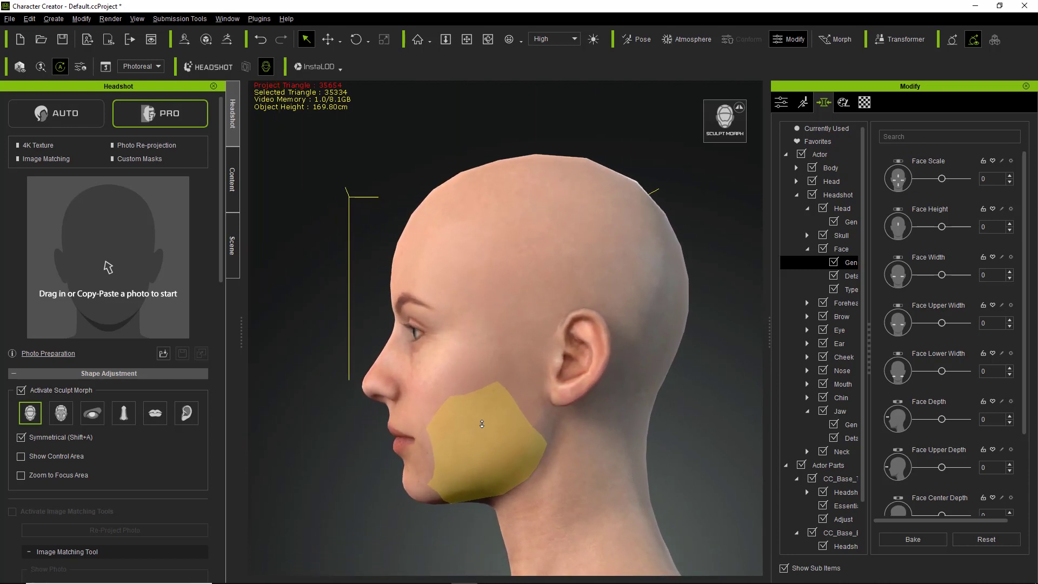
mouse_move(374, 382)
mouse_down()
mouse_move(337, 383)
mouse_move(374, 382)
mouse_move(364, 383)
mouse_up()
drag(404, 460, 418, 457)
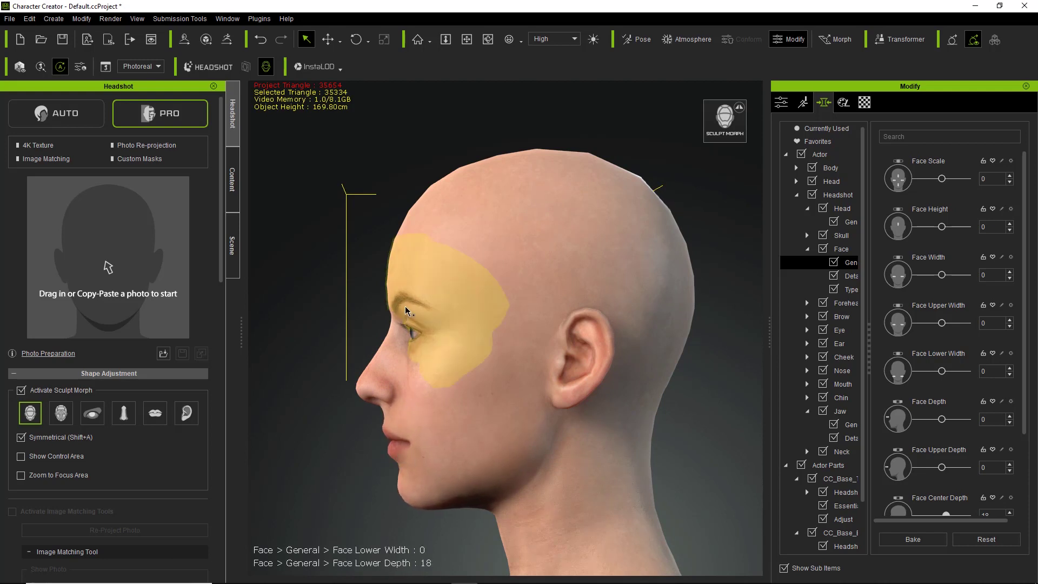
mouse_move(403, 306)
mouse_down()
mouse_move(394, 306)
mouse_move(414, 307)
mouse_move(401, 308)
mouse_up()
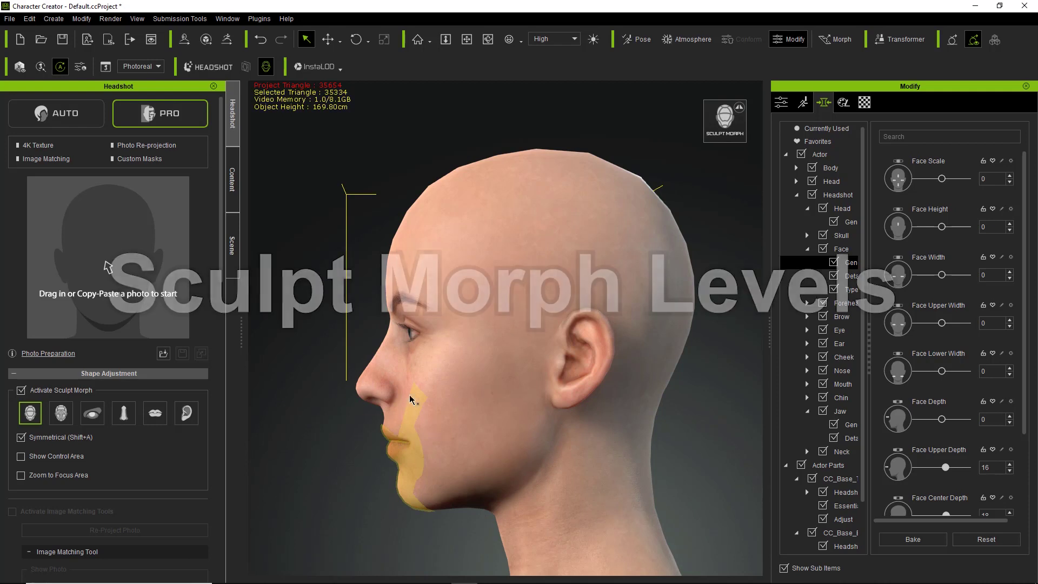
Show the control areas from the front and compare the general and detailed head sculpt levels, ending on the detailed level
right_drag(370, 412, 759, 411)
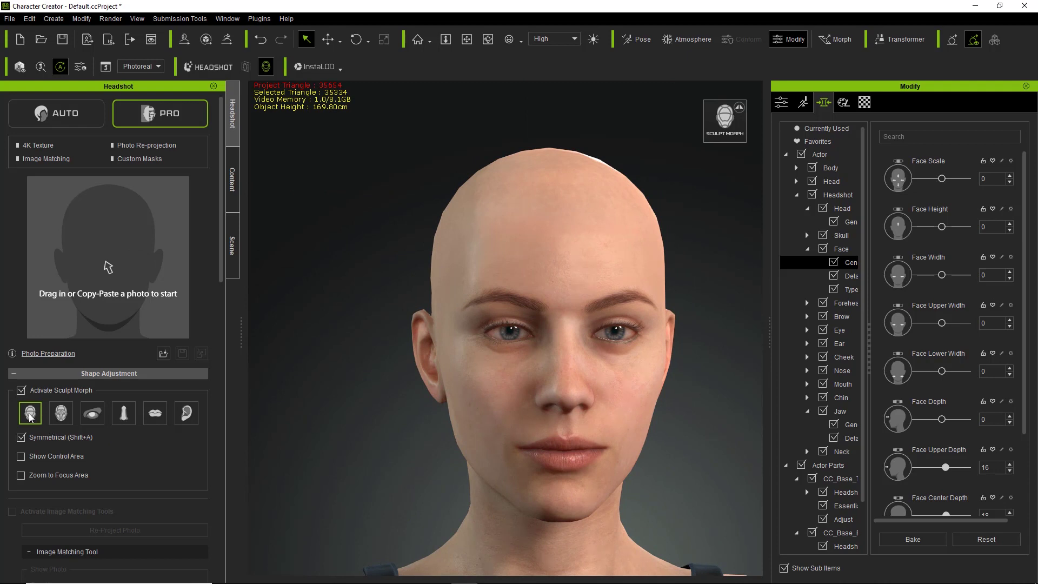
click(62, 413)
middle_drag(401, 435, 377, 434)
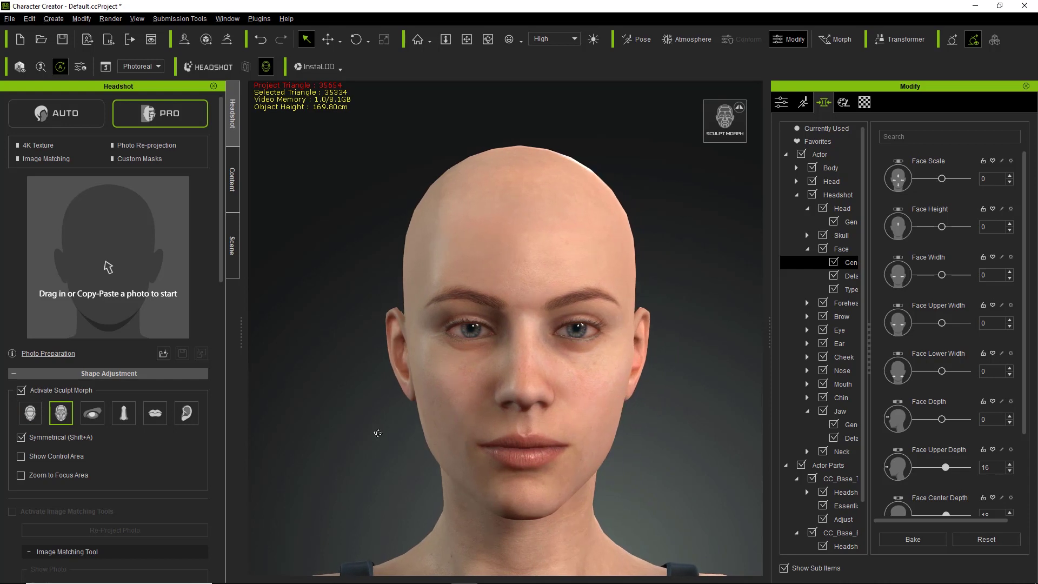
click(56, 459)
middle_drag(637, 476, 601, 466)
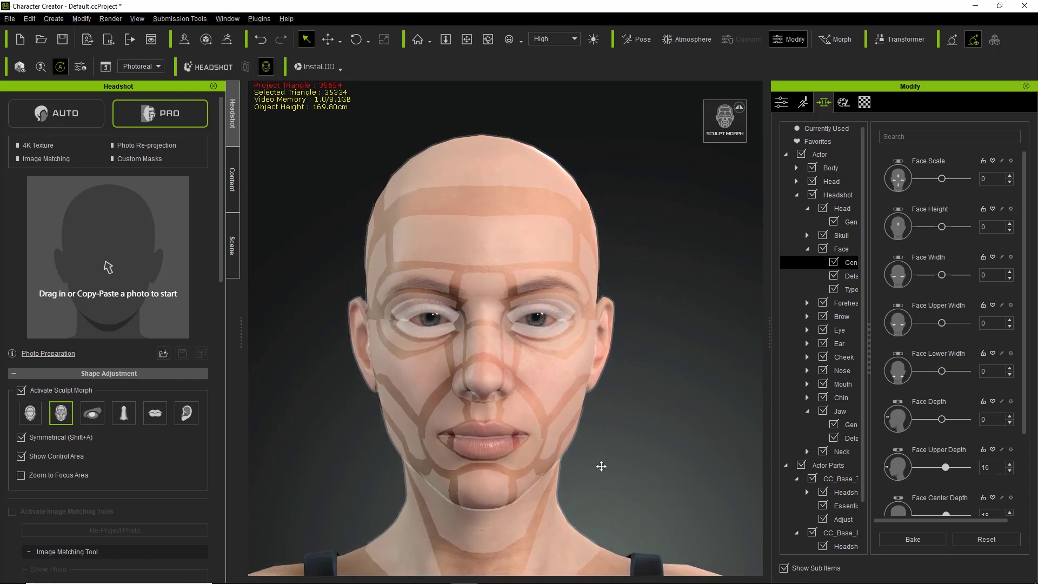
scroll(601, 465, up, 1)
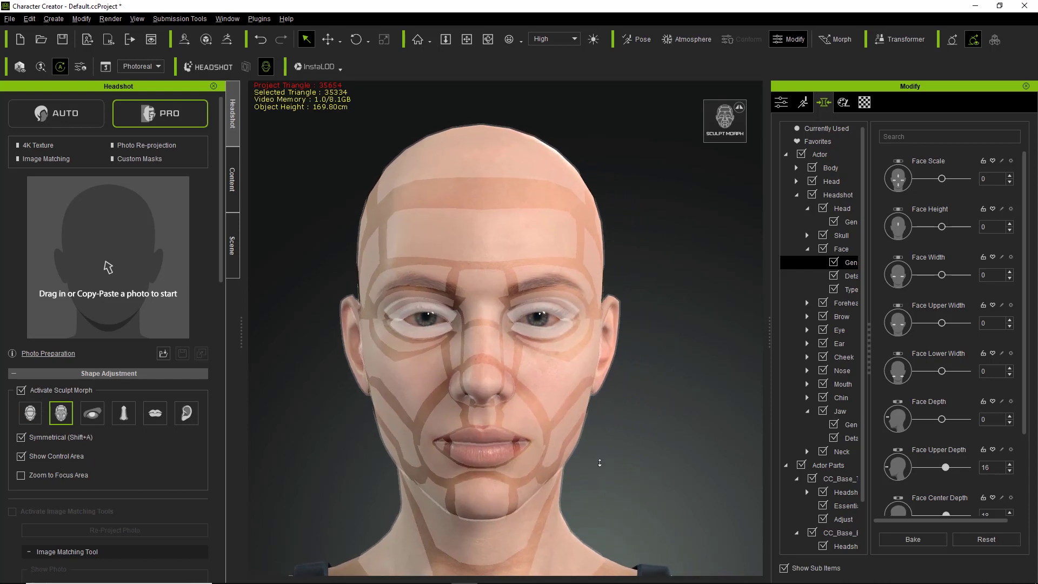
click(30, 414)
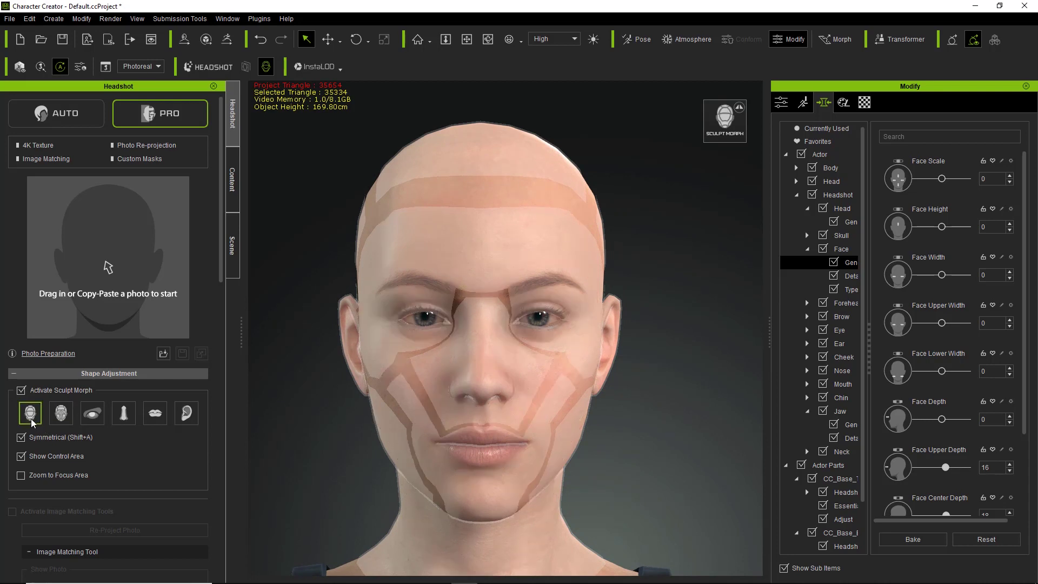
click(61, 414)
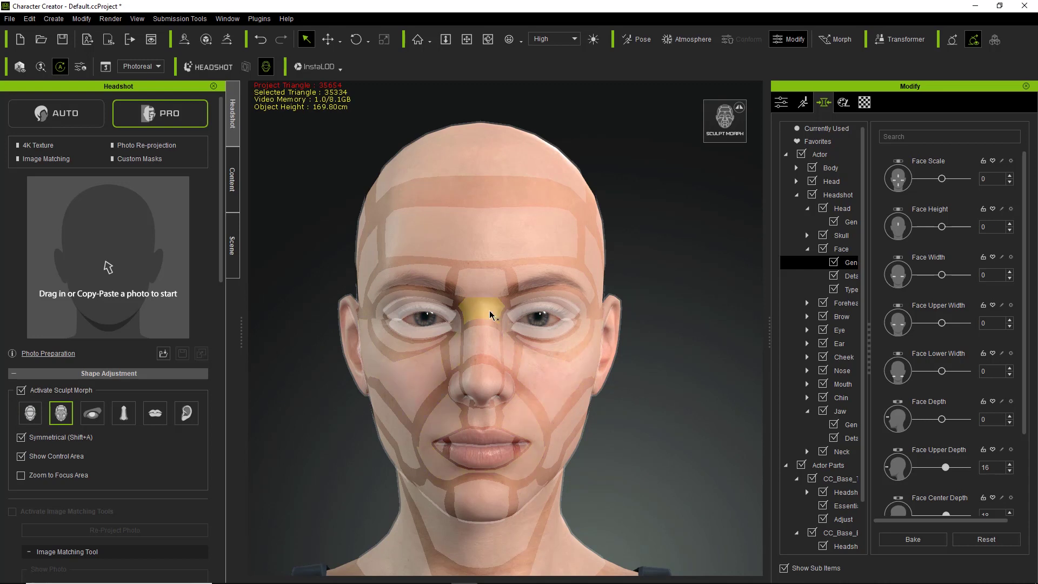
At the detailed head level, sculpt the inner brows to Brow Angle -25 and the nostrils to Nostril Width 6
mouse_move(489, 287)
mouse_down()
mouse_move(492, 218)
mouse_move(491, 290)
mouse_move(491, 275)
mouse_up()
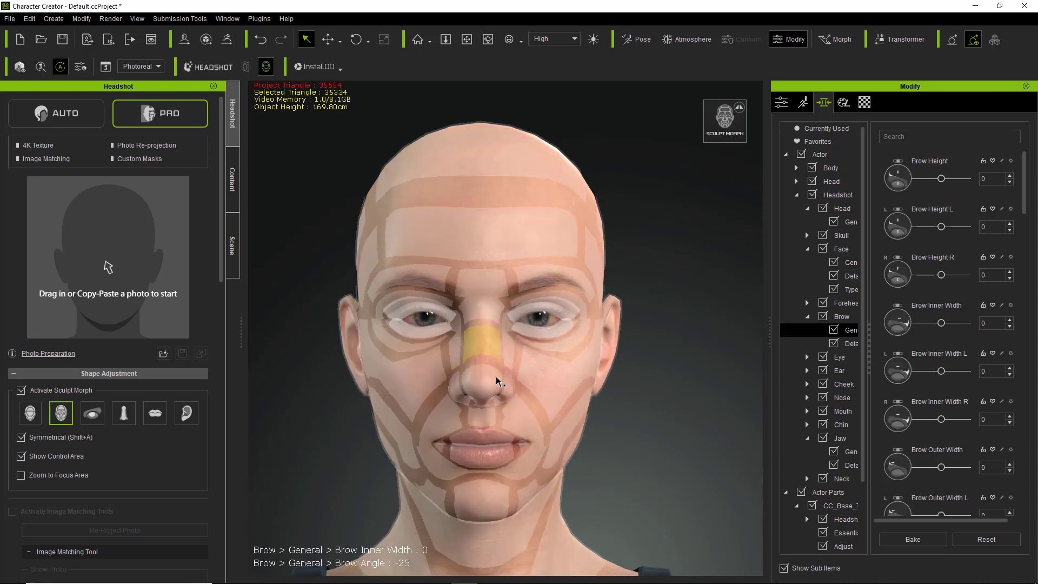
click(507, 393)
mouse_move(507, 393)
mouse_down()
mouse_move(538, 394)
mouse_move(523, 392)
mouse_up()
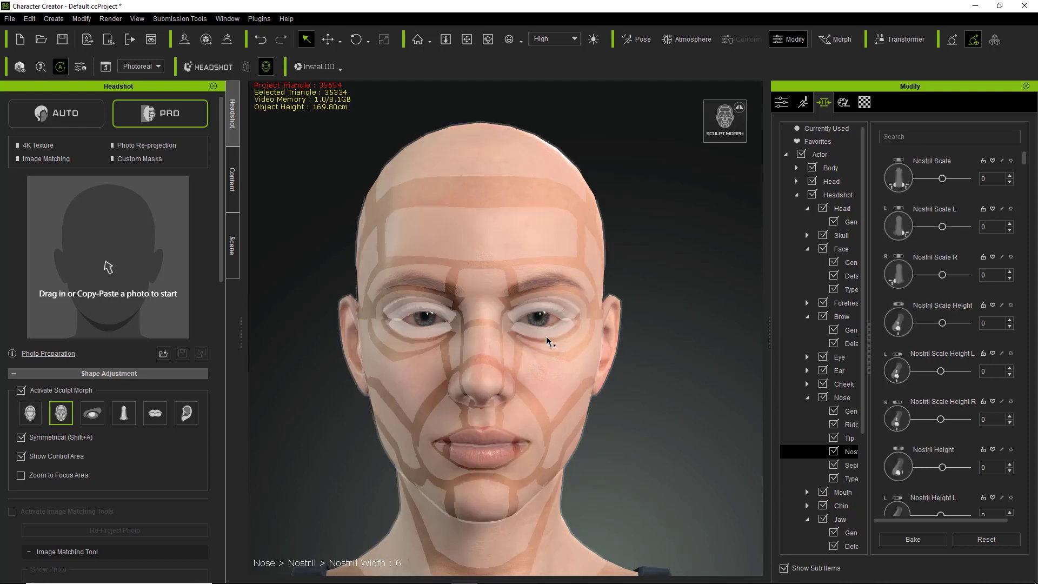
Sculpt the eyes to Eye Height 2 and Eye Width -6, and the lips to Lip Scale -1
click(545, 336)
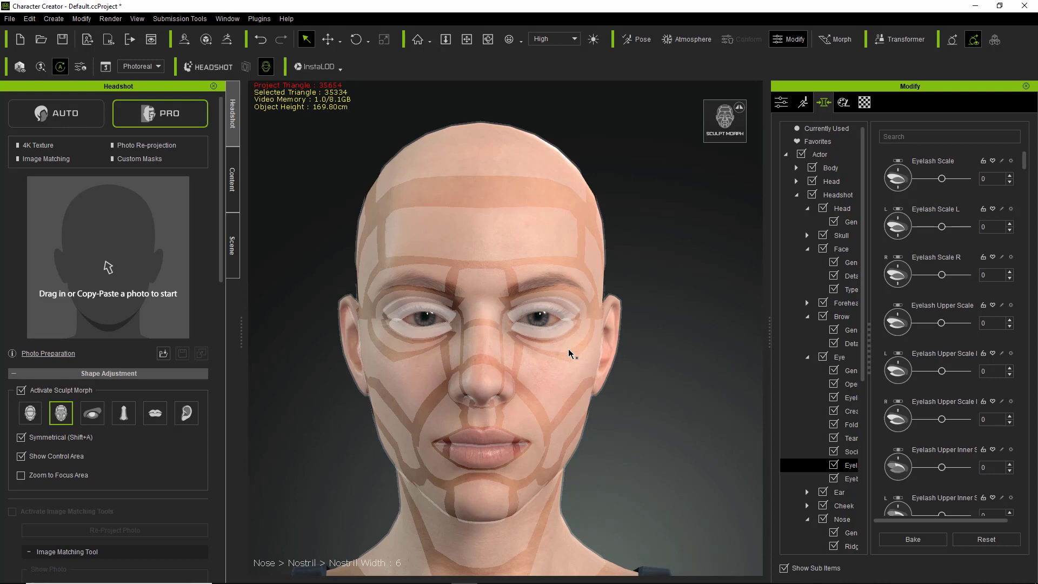
click(569, 349)
drag(569, 349, 599, 331)
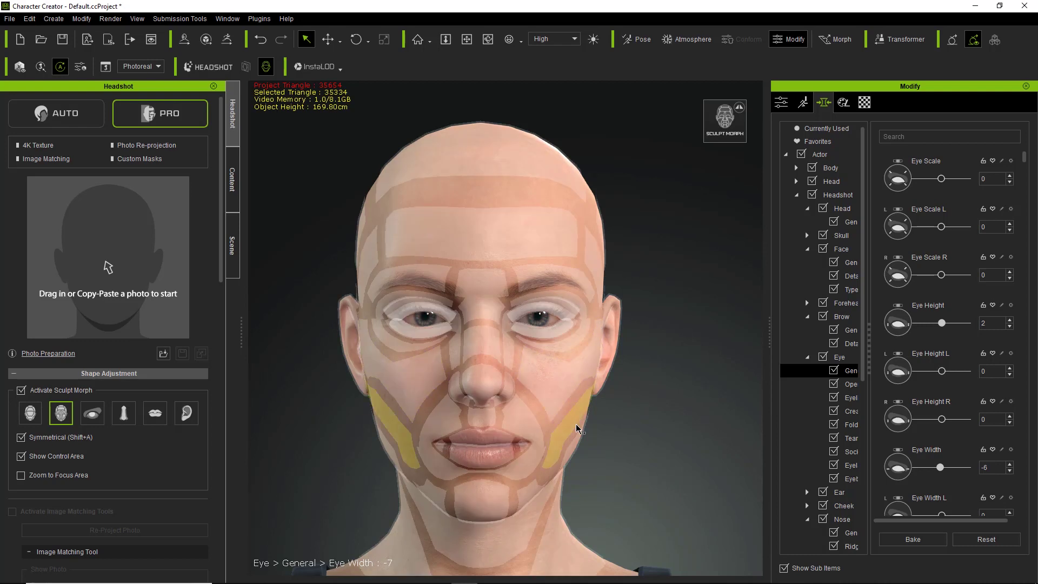
drag(528, 447, 492, 443)
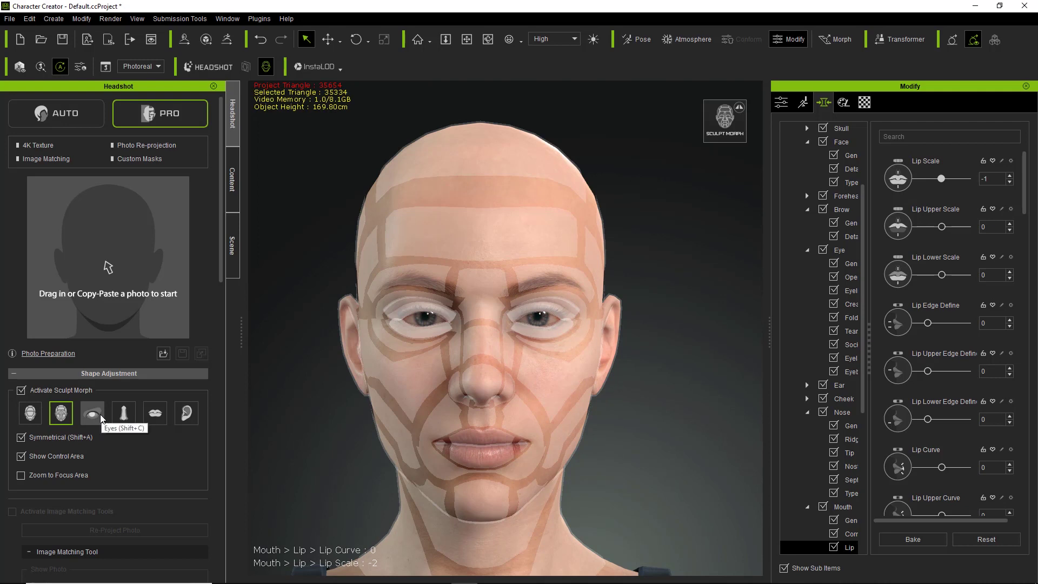
Turn on zooming to the focus area and cycle through the eyes, nose and mouth sculpt levels, ending on the eyes
click(69, 476)
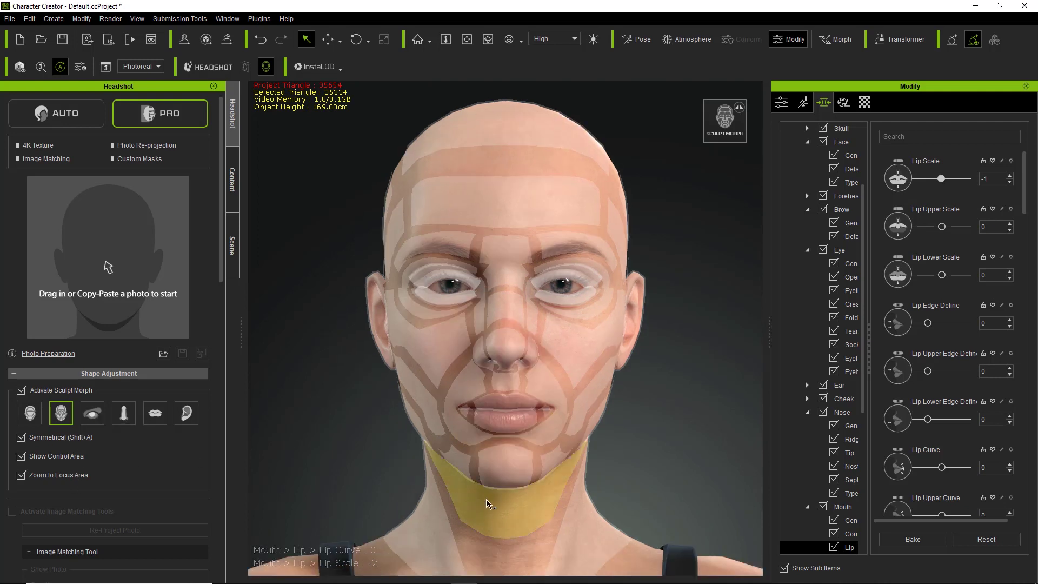
scroll(429, 433, down, 3)
right_drag(354, 447, 622, 420)
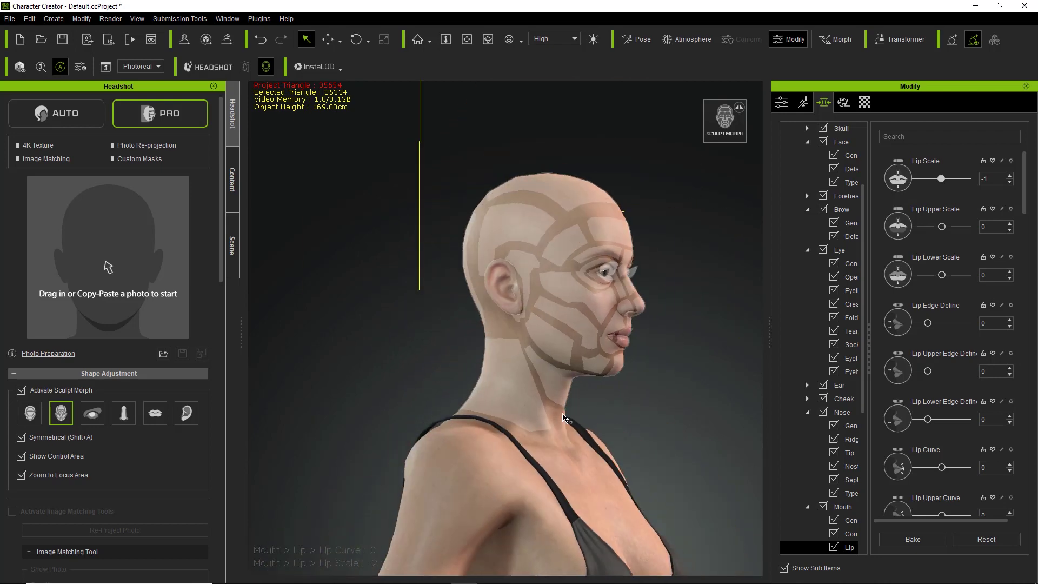
click(99, 415)
click(118, 415)
click(148, 414)
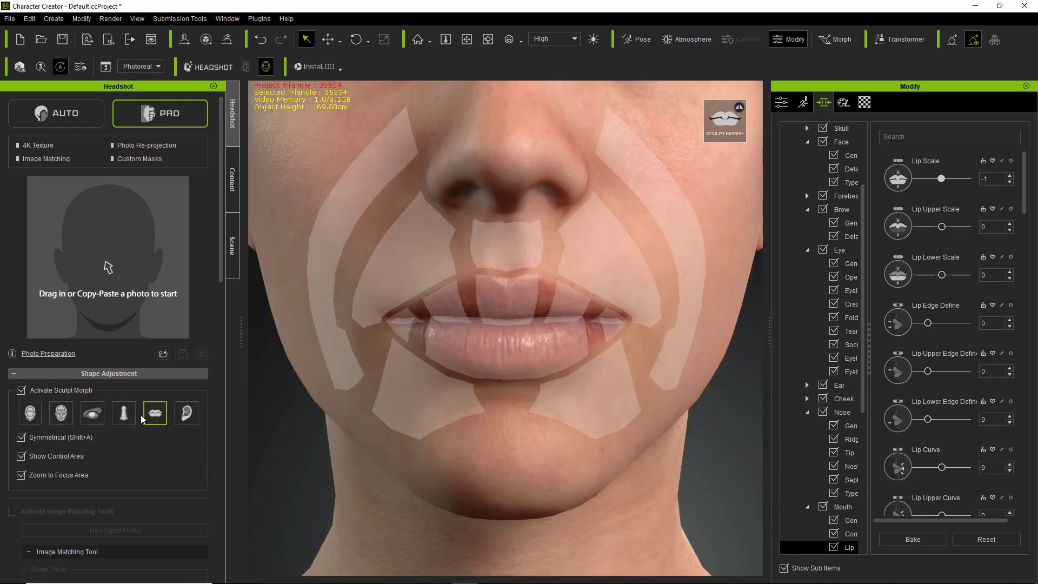
click(99, 416)
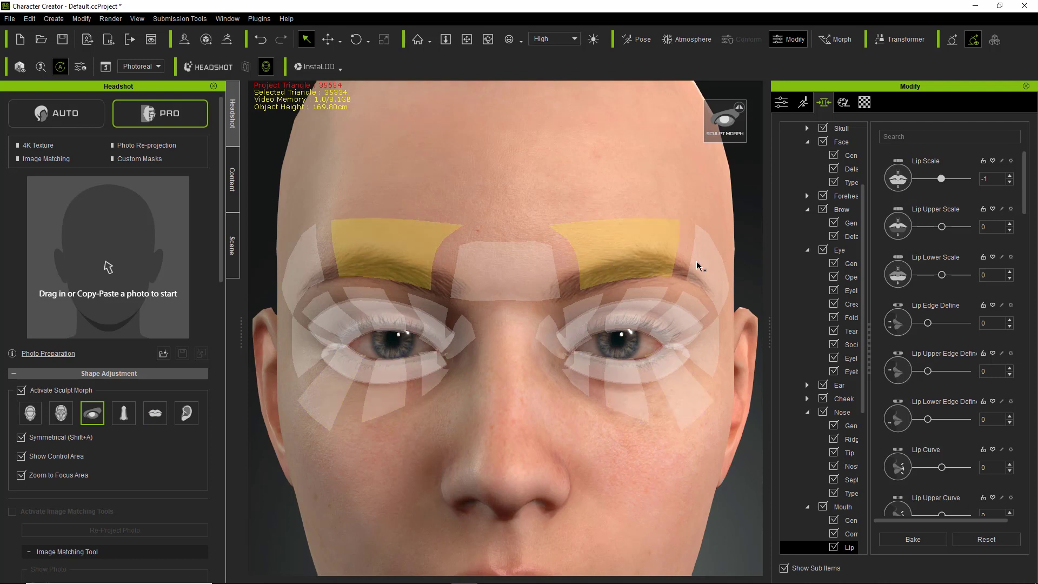
Sculpt the outer brows and eye areas, including Eye Inner Width -1 and Eyelid Lower Height 4
mouse_move(721, 276)
mouse_down()
mouse_move(725, 239)
mouse_move(725, 264)
mouse_up()
drag(523, 290, 559, 345)
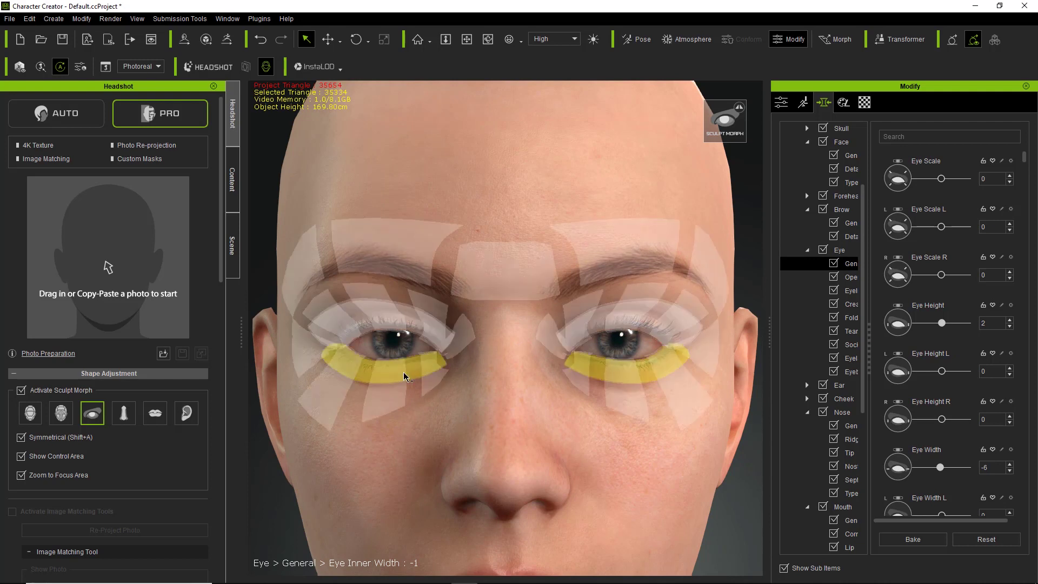
mouse_move(388, 393)
mouse_down()
mouse_move(384, 465)
mouse_move(387, 379)
mouse_move(387, 413)
mouse_up()
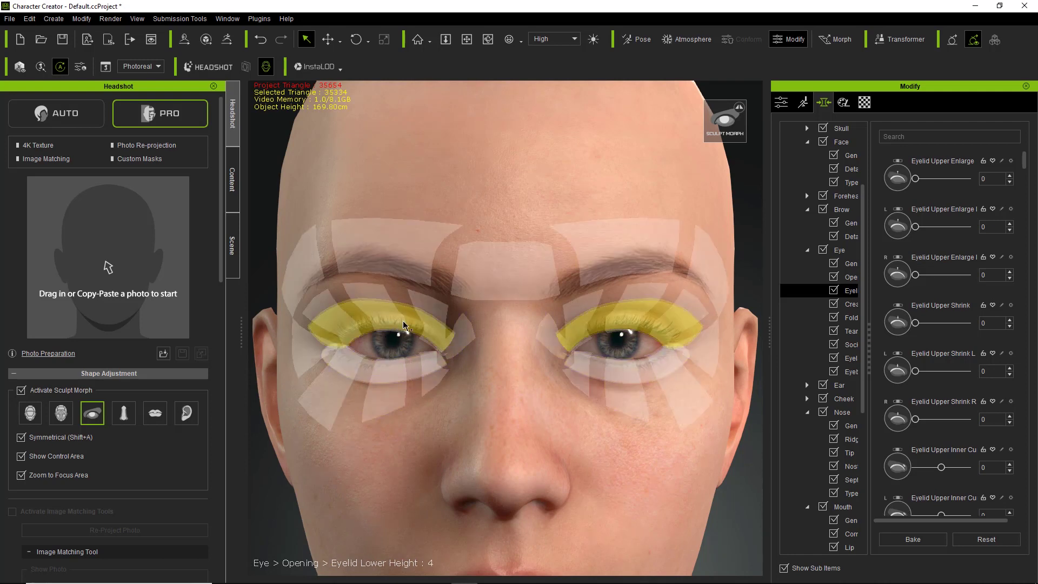
mouse_move(405, 324)
mouse_down()
mouse_move(406, 280)
mouse_move(406, 323)
mouse_up()
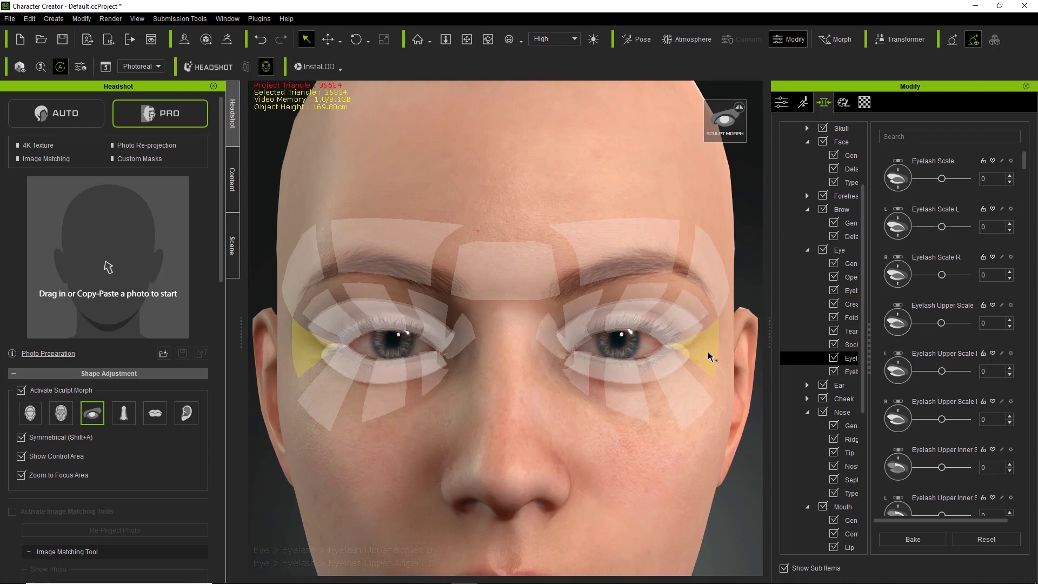
Switch to the nose sculpt level and reshape the nostrils, septum and ridge, with Nose Ridge Lower Width 11
click(123, 413)
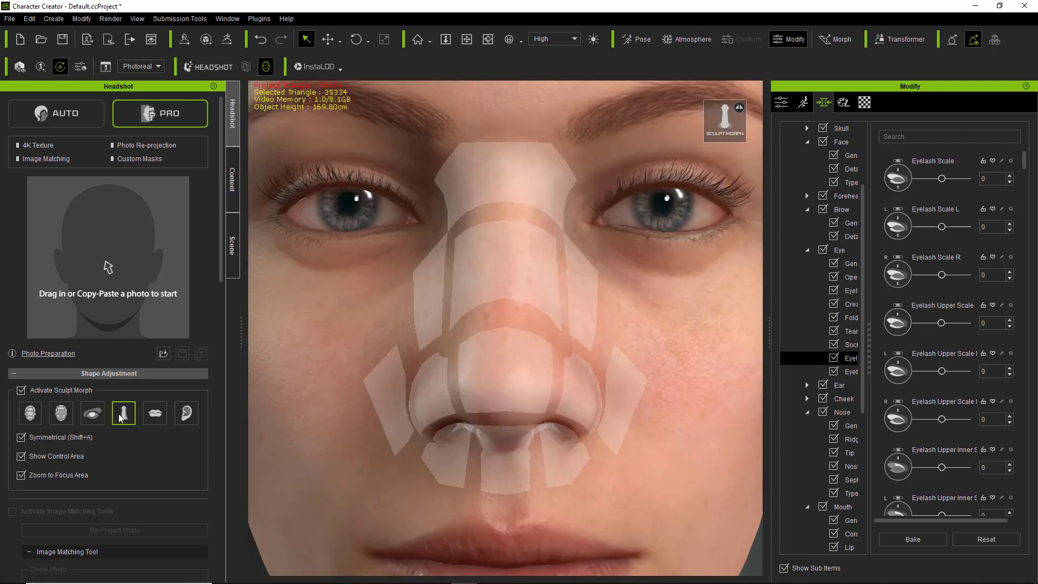
drag(584, 391, 767, 327)
mouse_move(684, 324)
mouse_down()
mouse_move(653, 324)
mouse_move(674, 324)
mouse_up()
mouse_move(505, 472)
mouse_down()
mouse_move(508, 499)
mouse_move(507, 449)
mouse_move(503, 511)
mouse_move(501, 469)
mouse_up()
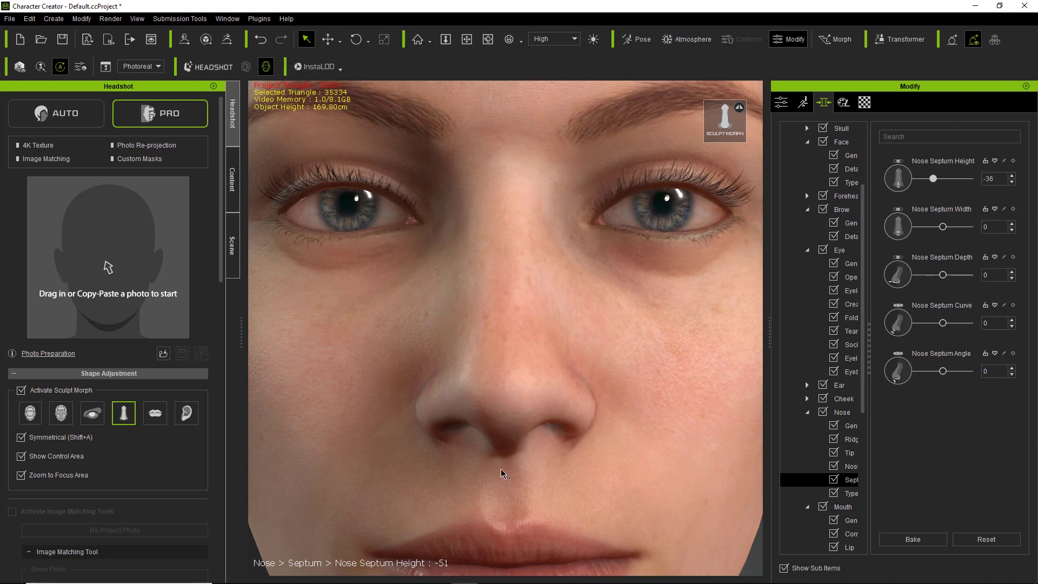
mouse_move(521, 254)
mouse_down()
mouse_move(527, 269)
mouse_move(595, 270)
mouse_move(469, 297)
mouse_move(497, 297)
mouse_move(488, 297)
mouse_up()
In side profile, sculpt the nose to Nose Tip Height 45, Nose Tip Depth 19 and Nose Ridge Depth 29
mouse_move(607, 356)
right_down()
mouse_move(424, 355)
mouse_move(611, 345)
mouse_move(477, 366)
mouse_move(531, 362)
right_up()
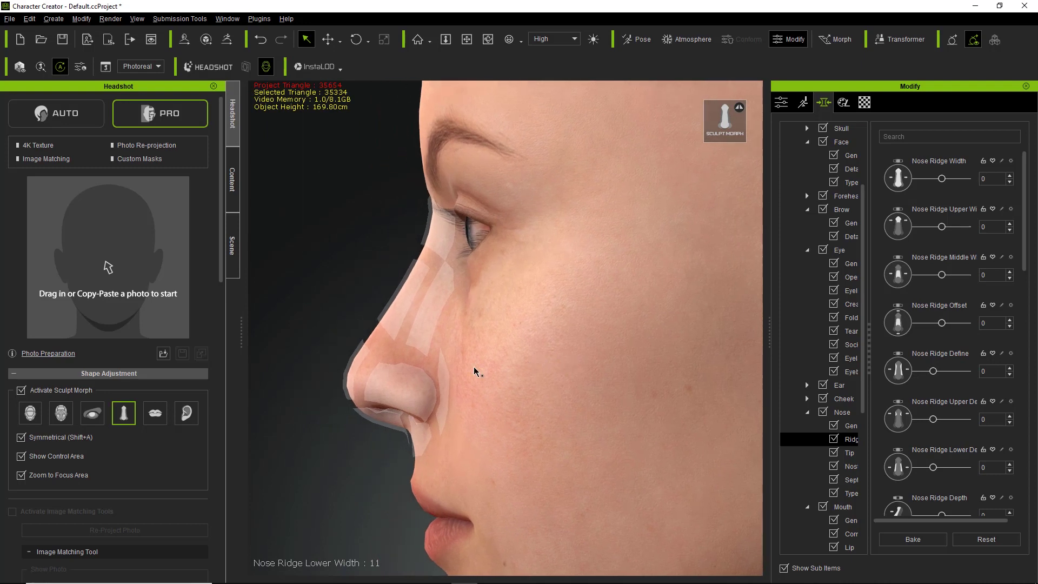
mouse_move(359, 372)
mouse_down()
mouse_move(328, 359)
mouse_move(303, 261)
mouse_move(282, 328)
mouse_move(297, 412)
mouse_move(306, 335)
mouse_move(278, 353)
mouse_move(306, 358)
mouse_up()
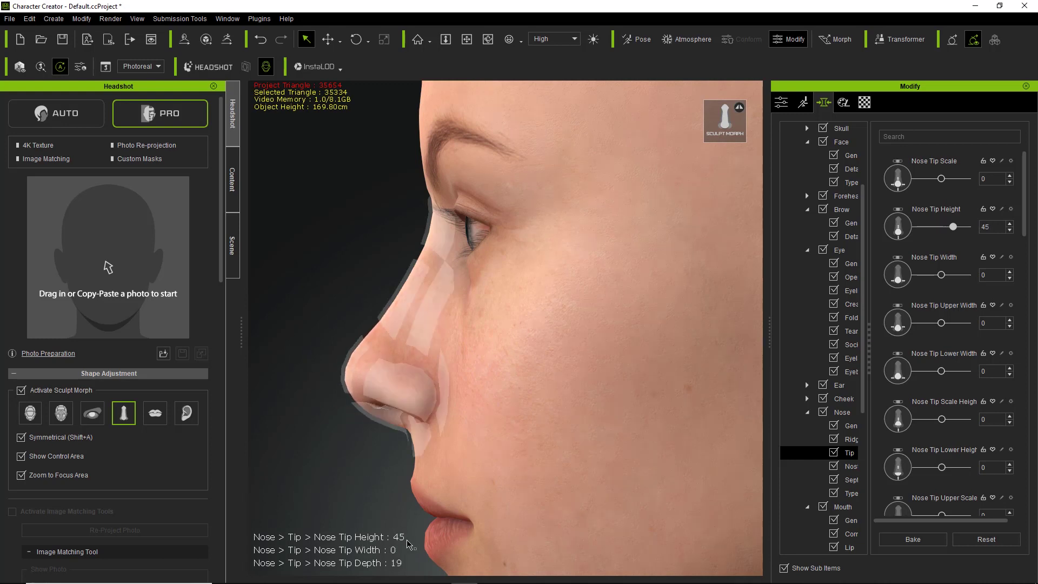
click(395, 296)
mouse_move(395, 296)
mouse_down()
mouse_move(378, 295)
mouse_move(391, 296)
mouse_move(424, 377)
mouse_up()
click(851, 385)
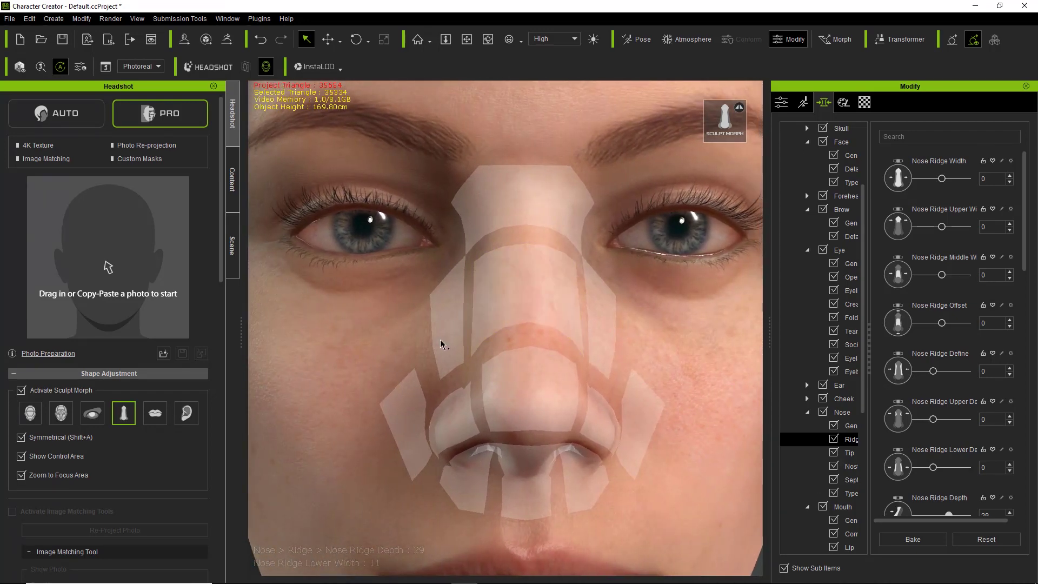
Switch to the mouth sculpt level and shape it to Mouth Height 9, Mouth Width 5 and Lip Lower Curve 21
click(156, 413)
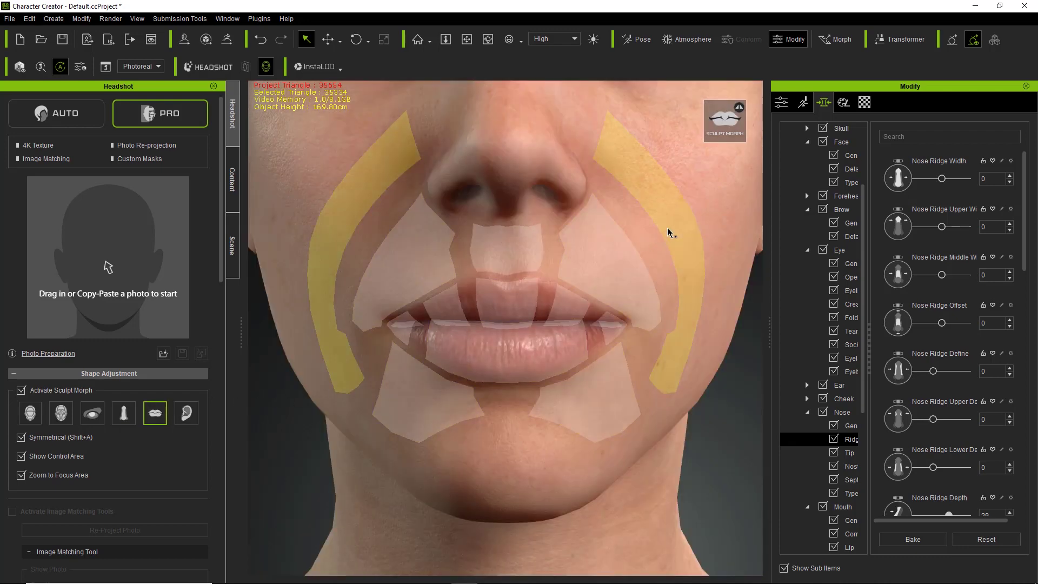
mouse_move(669, 231)
mouse_down()
mouse_move(697, 197)
mouse_move(689, 224)
mouse_move(673, 216)
mouse_up()
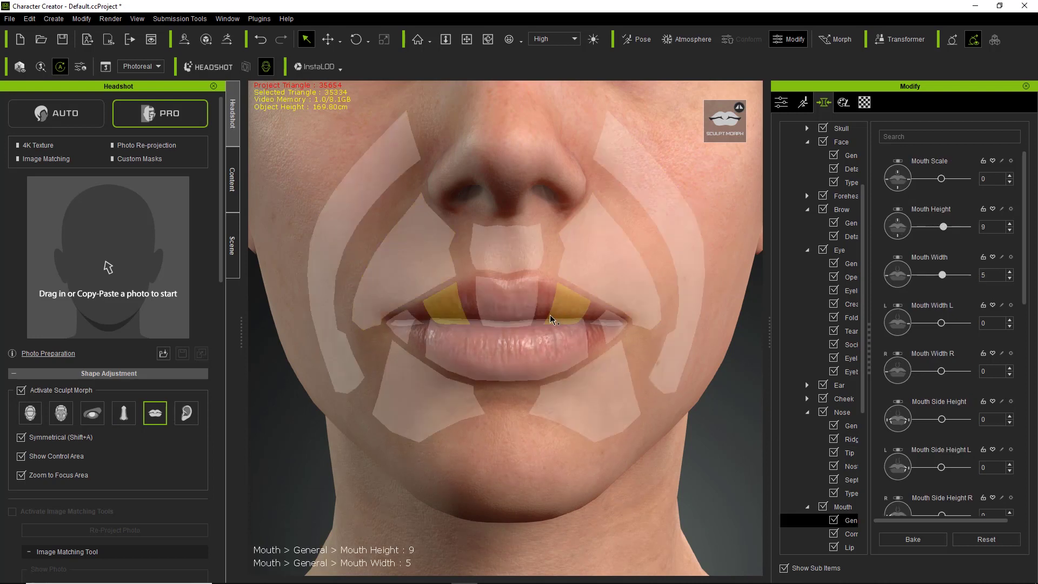
drag(527, 310, 520, 374)
mouse_move(599, 396)
mouse_down()
mouse_move(653, 390)
mouse_move(588, 381)
mouse_move(527, 401)
mouse_move(552, 407)
mouse_up()
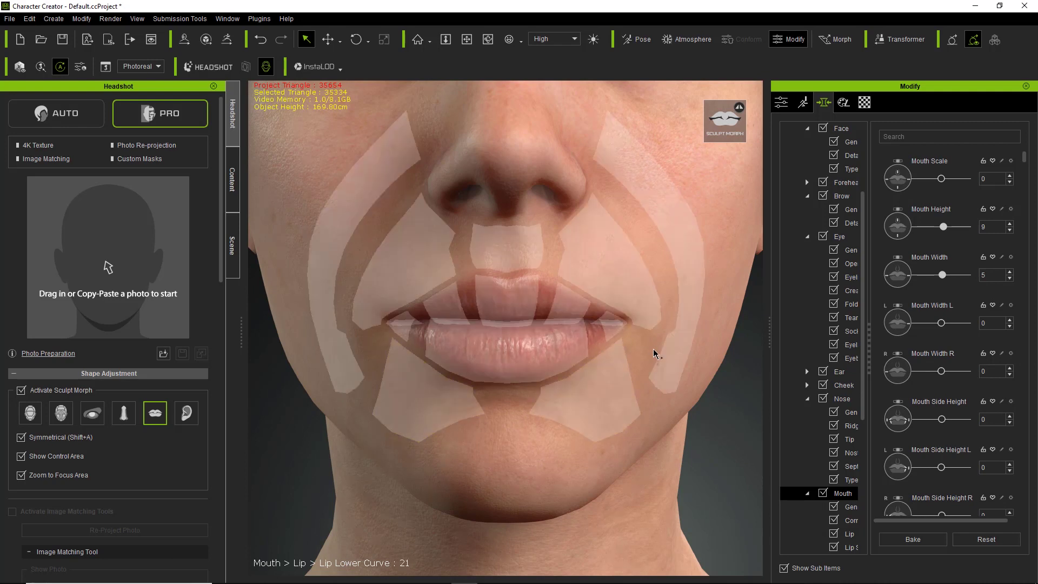
Switch to the ear sculpt level and reshape the ear, including Ear Outer Angle 6 and Ear Side Angle 1
click(184, 421)
mouse_move(593, 271)
mouse_down()
mouse_move(634, 280)
mouse_move(609, 290)
mouse_move(598, 277)
mouse_move(609, 267)
mouse_up()
mouse_move(514, 328)
mouse_down()
mouse_move(504, 325)
mouse_move(521, 324)
mouse_up()
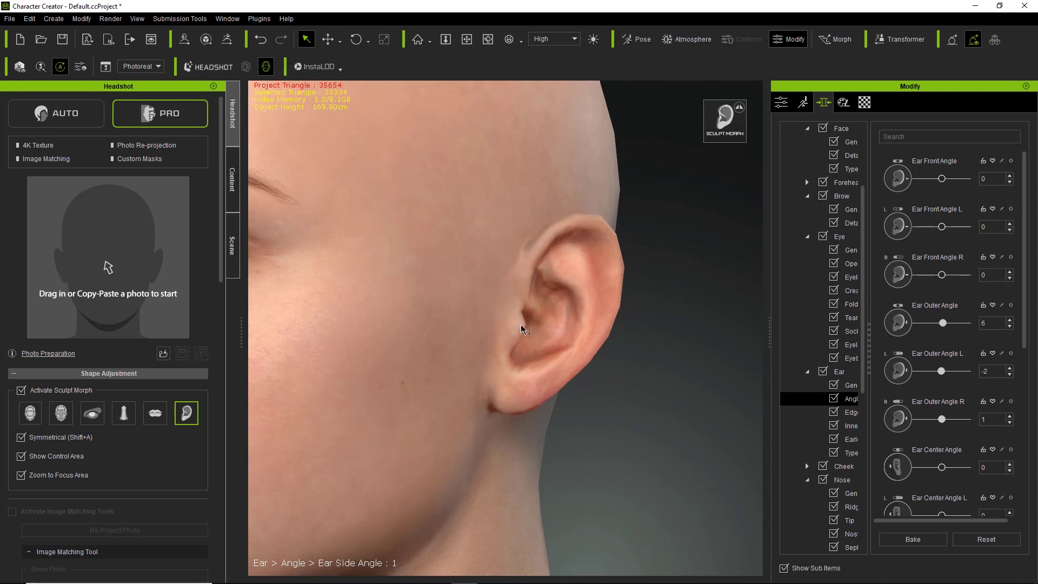
click(520, 324)
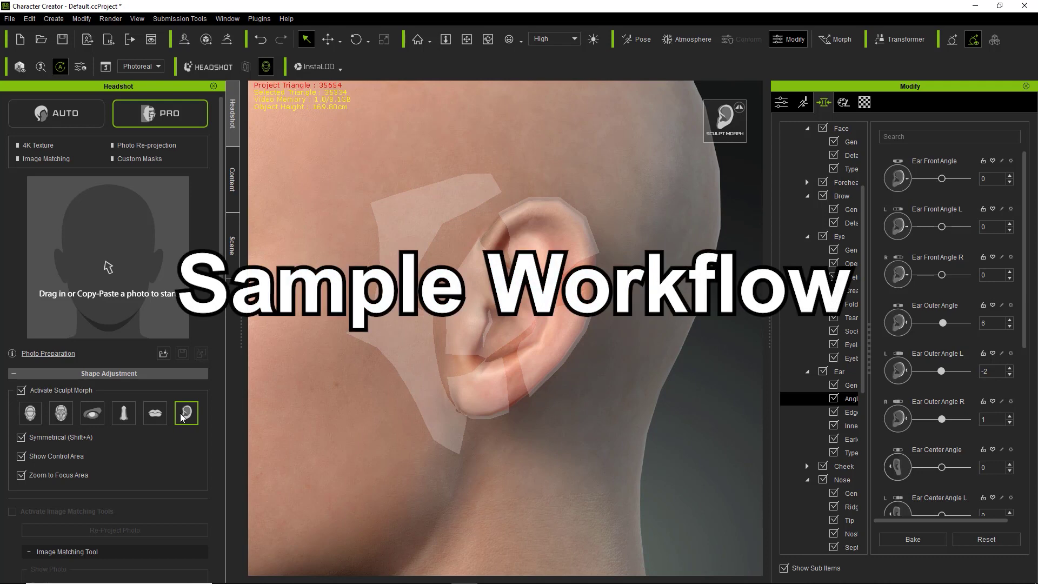
In Auto mode, generate a character head from the bearded man's photo with body type Male and skin type No Mask
click(69, 119)
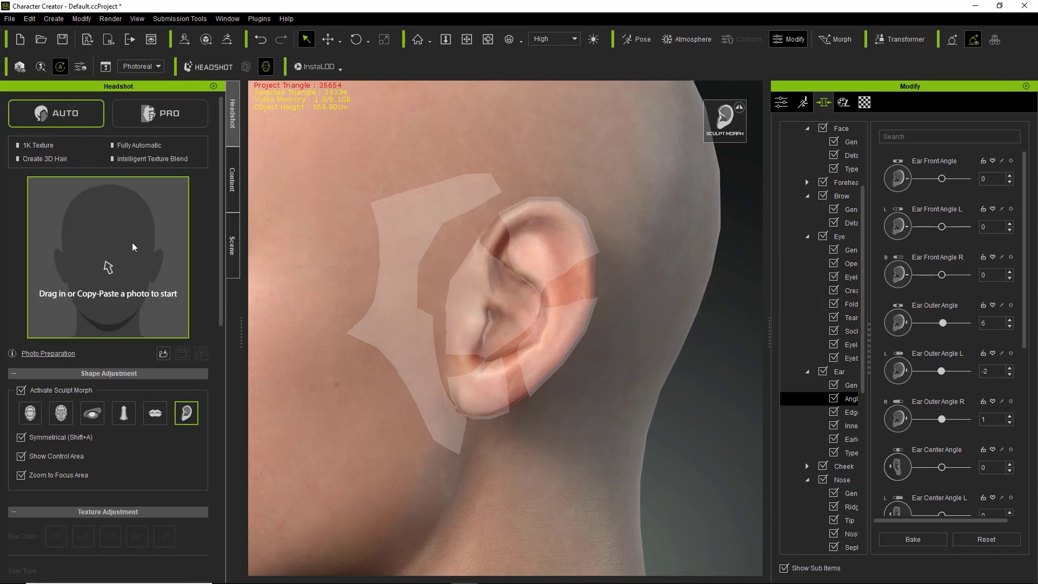
click(133, 245)
double_click(307, 136)
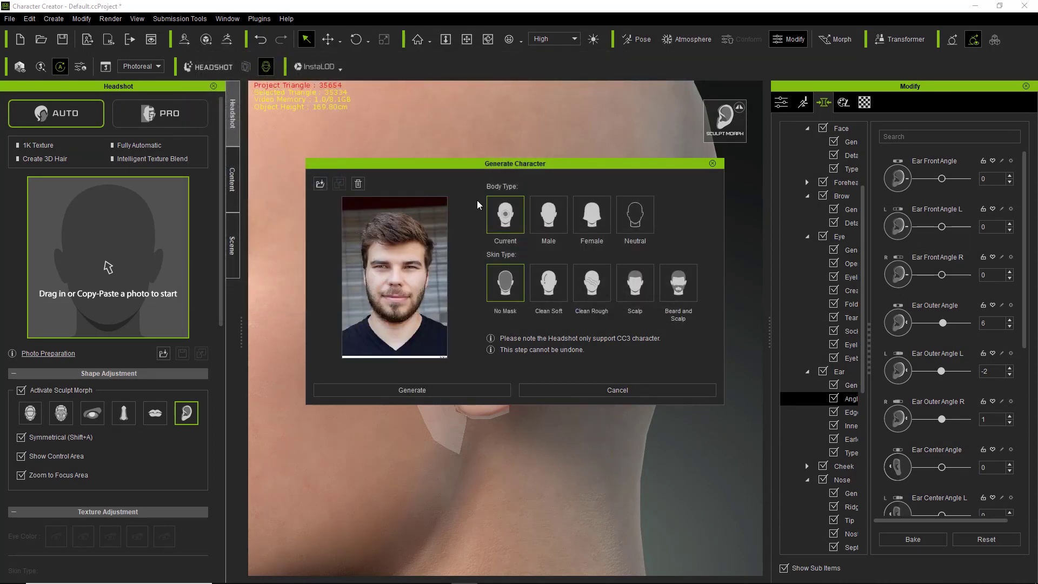
click(558, 223)
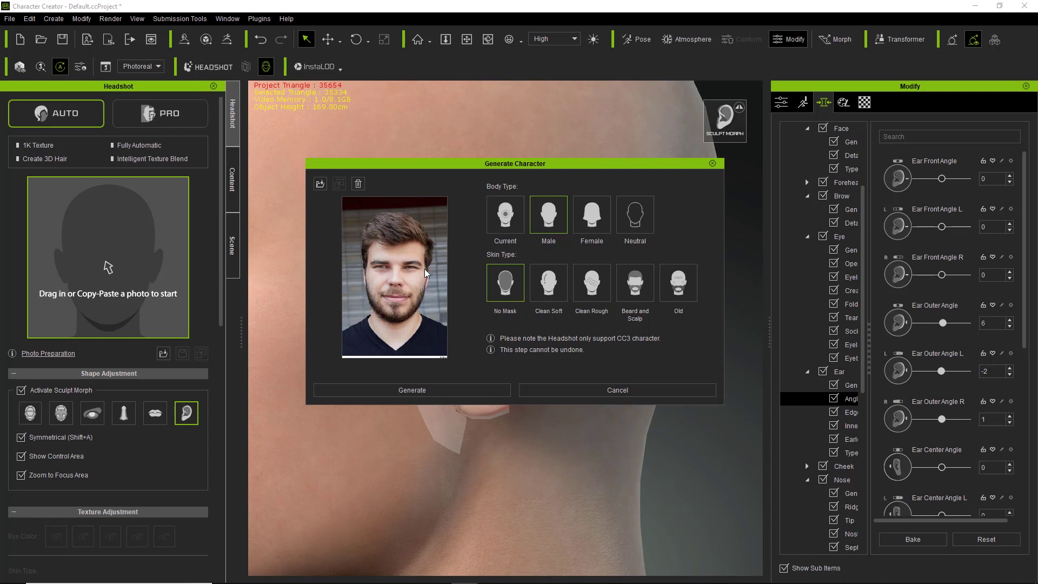
click(438, 390)
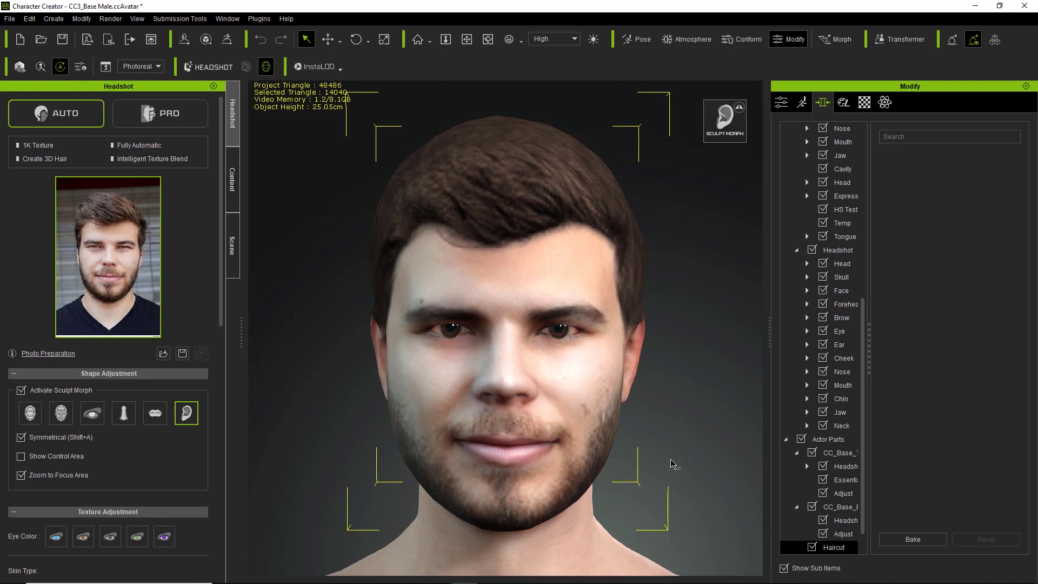
Examine the generated head's eye area up close from three-quarter and side angles, and return to the framed front view
right_drag(686, 453, 517, 461)
scroll(524, 449, up, 10)
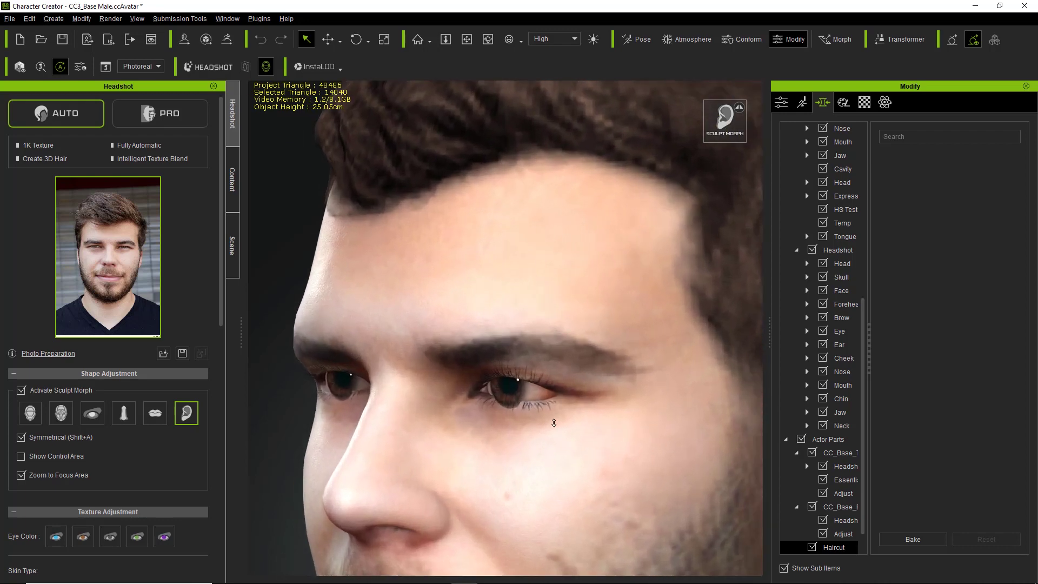
right_drag(561, 433, 470, 406)
scroll(538, 428, up, 4)
scroll(537, 428, up, 1)
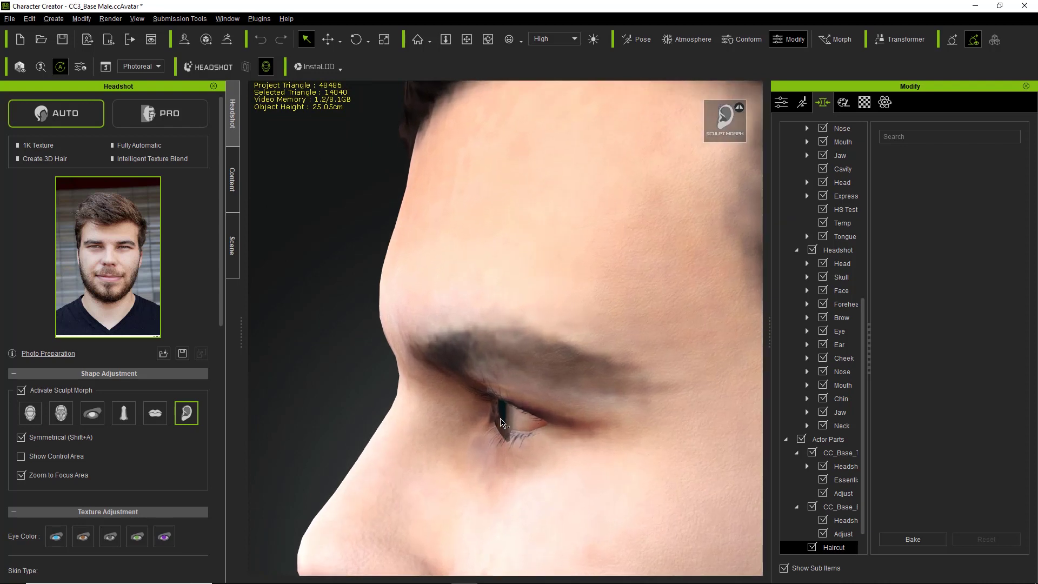
right_drag(432, 467, 516, 461)
key(f)
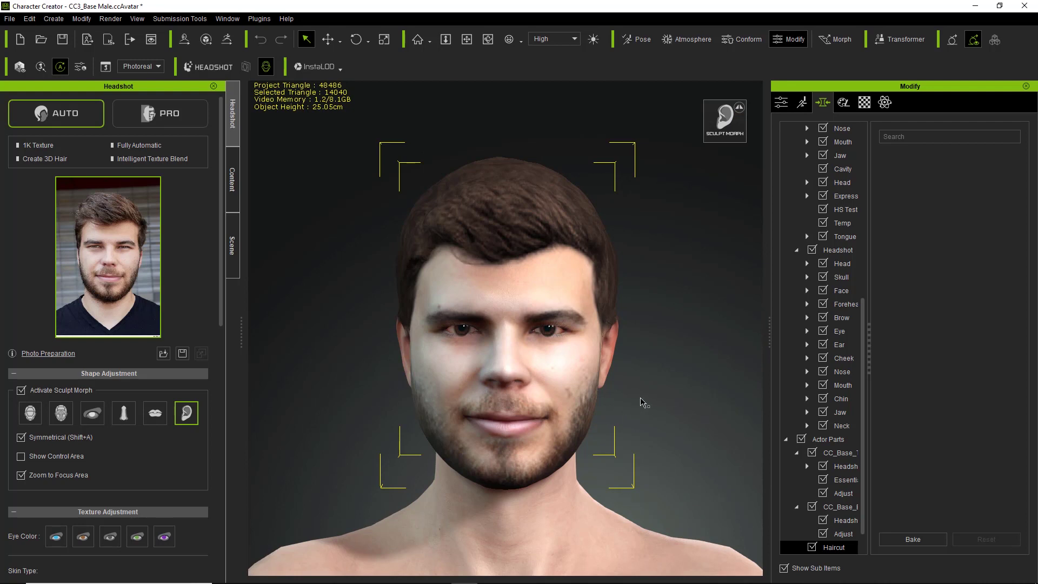
Switch to the eye sculpt level and filter the Headshot Eye morphs by "depth"
click(92, 413)
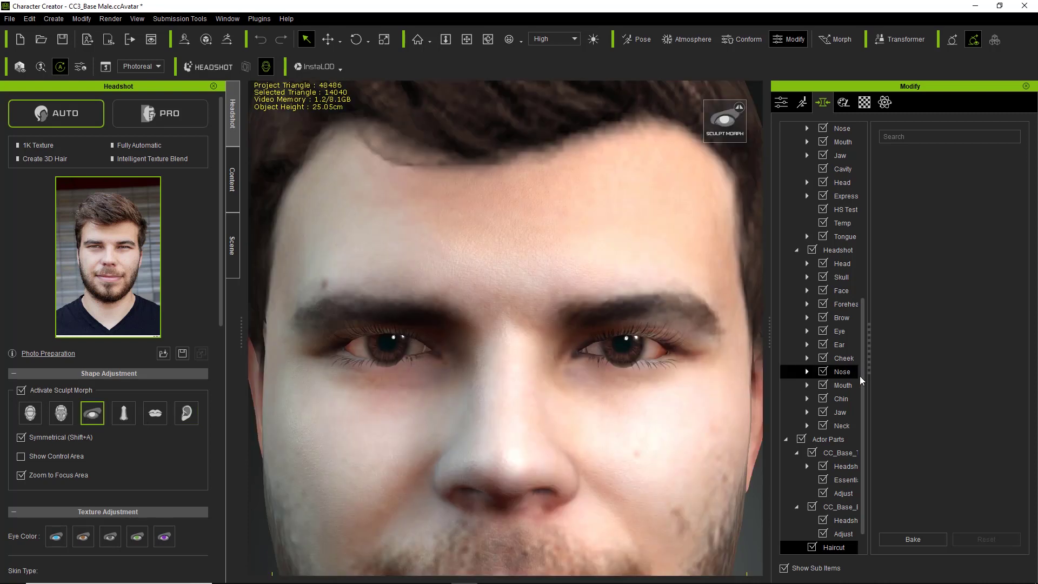
drag(868, 354, 895, 354)
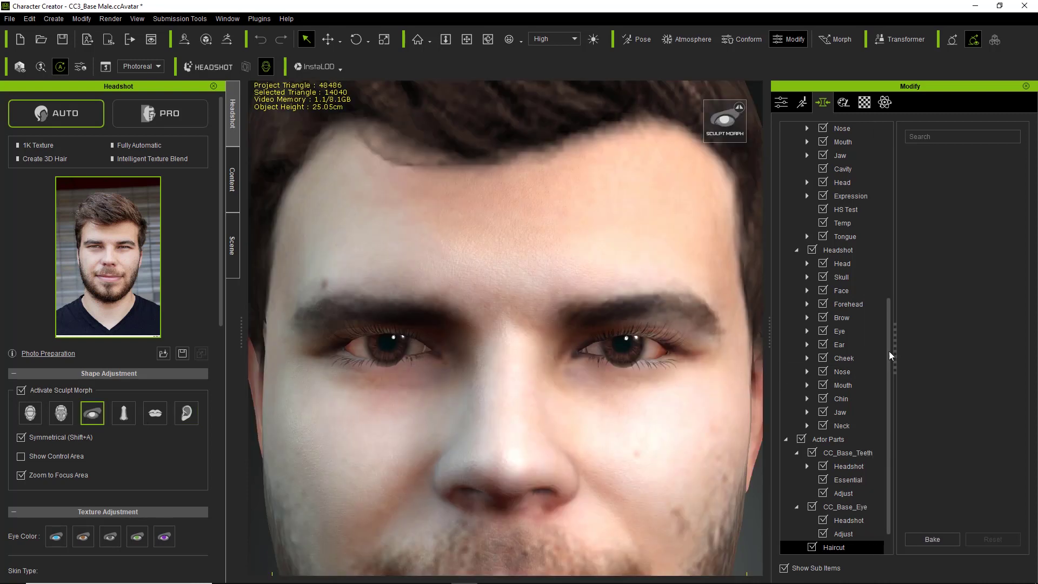
click(808, 331)
click(840, 334)
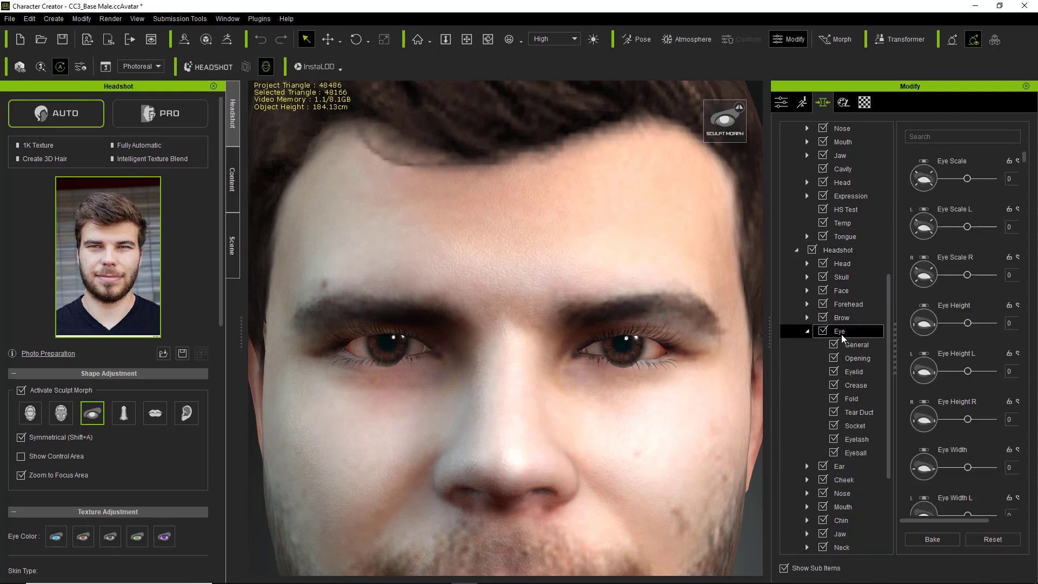
click(848, 358)
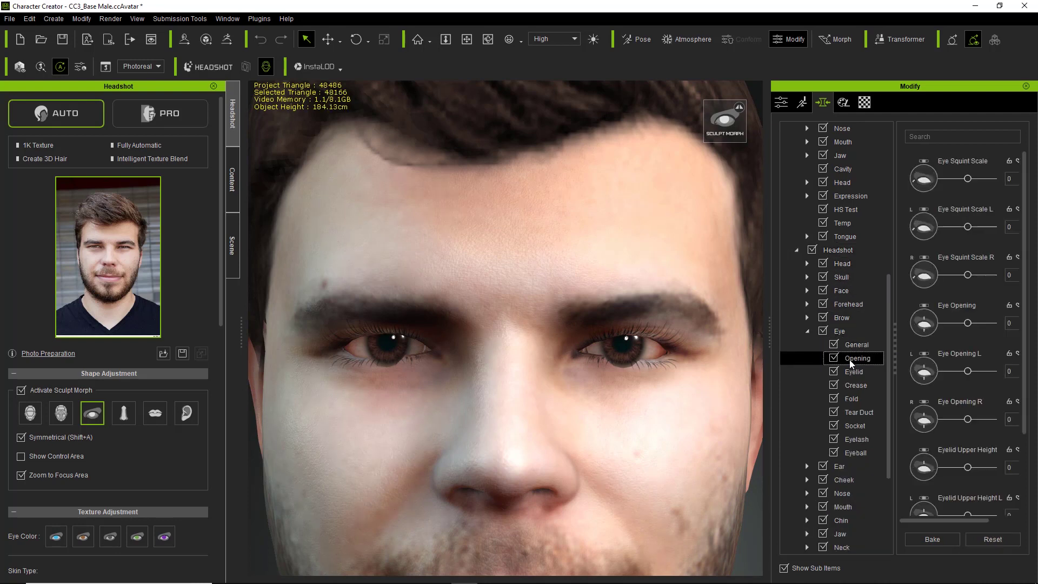
click(842, 334)
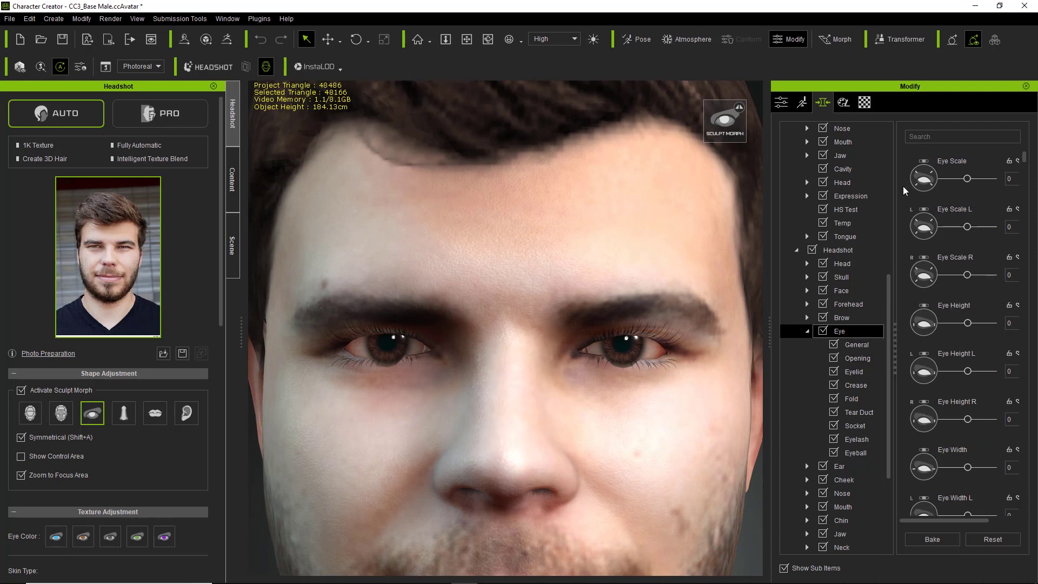
click(947, 136)
text(depth)
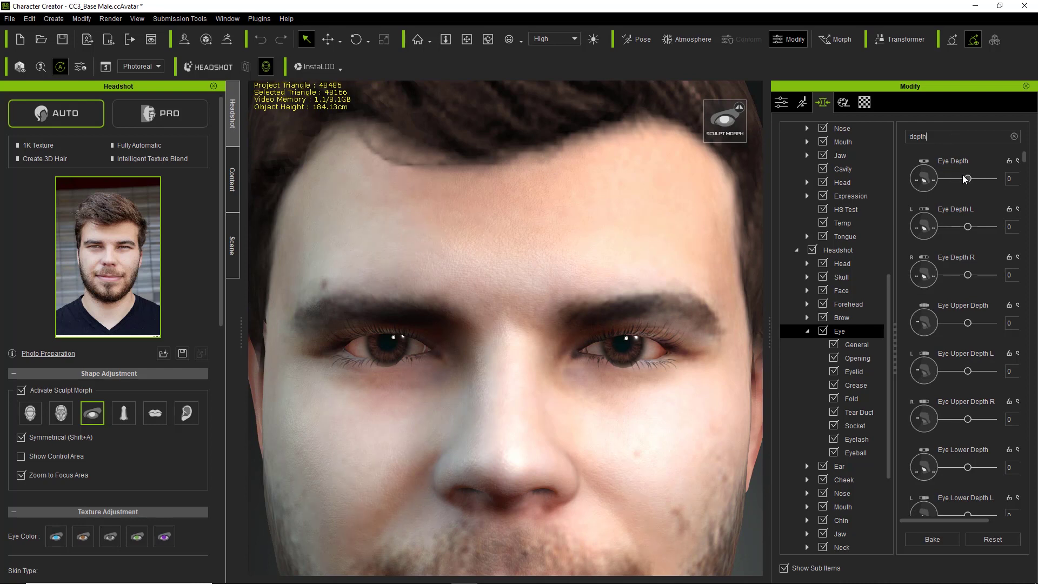
Set the eyes back in their sockets with Headshot Eyeball Depth at -36, leaving Eye Depth at 0
drag(967, 180, 957, 180)
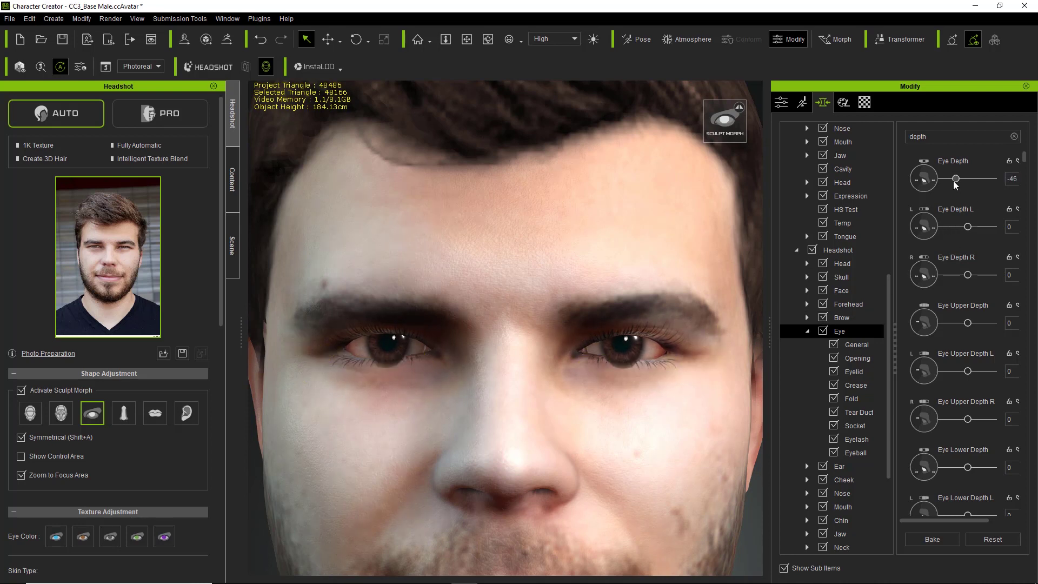
key(ctrl+z)
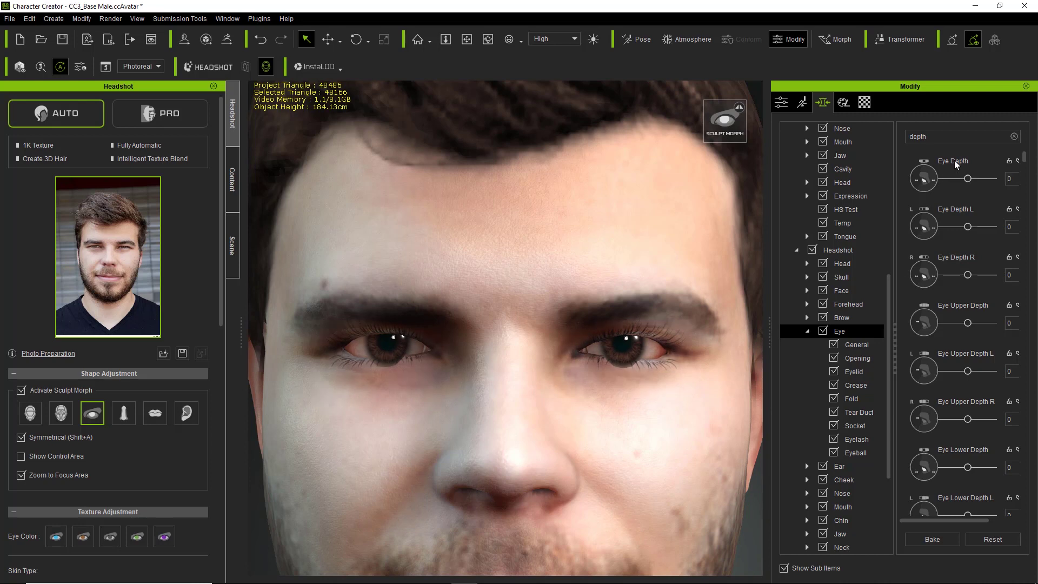
click(854, 453)
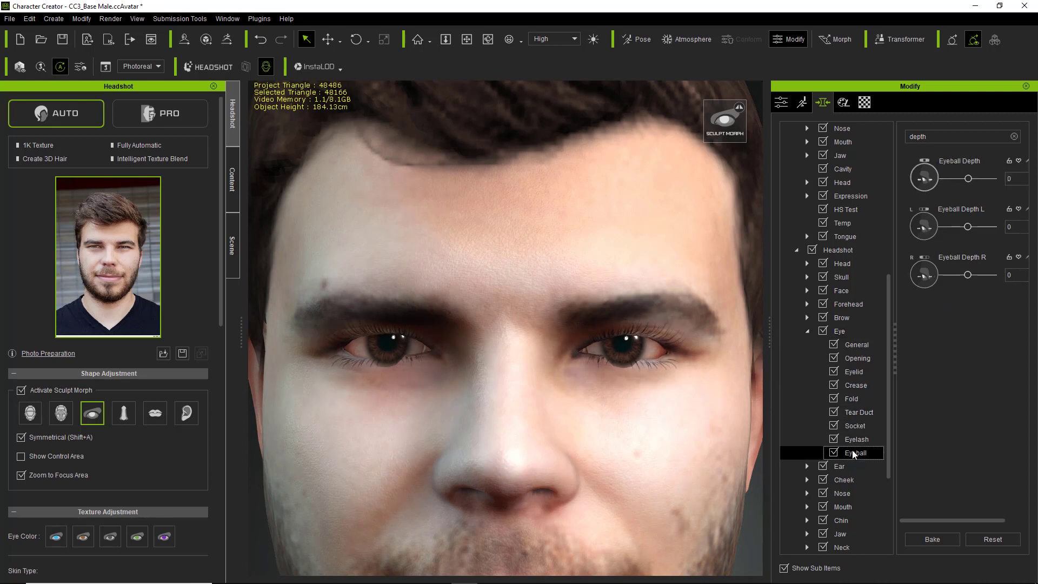
click(968, 179)
drag(968, 183, 963, 184)
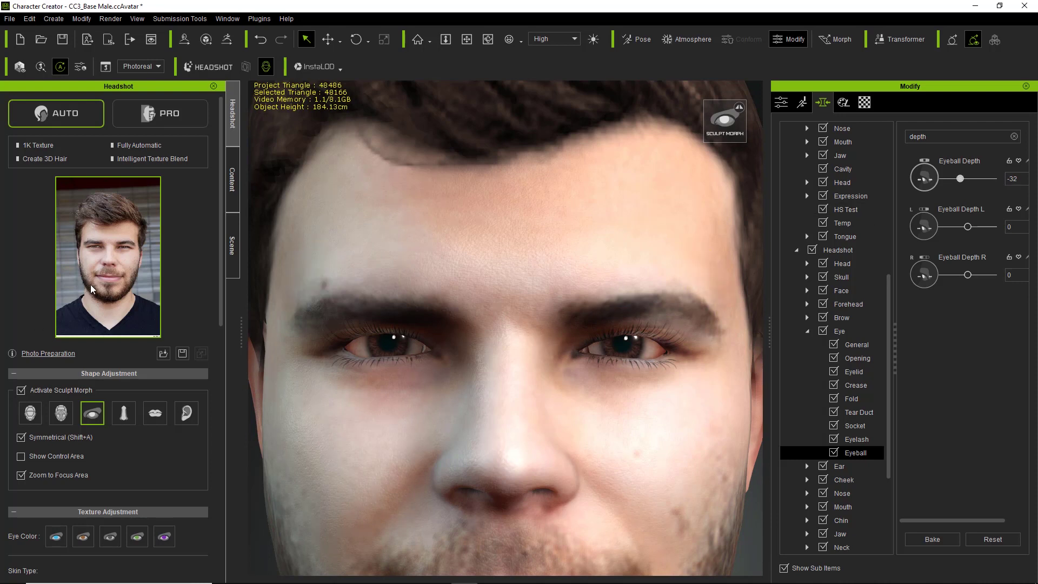
mouse_move(119, 253)
drag(958, 180, 958, 180)
Switch to the head sculpt level and lengthen the face to Face Height 100, keeping Face Width at 0
scroll(686, 408, down, 5)
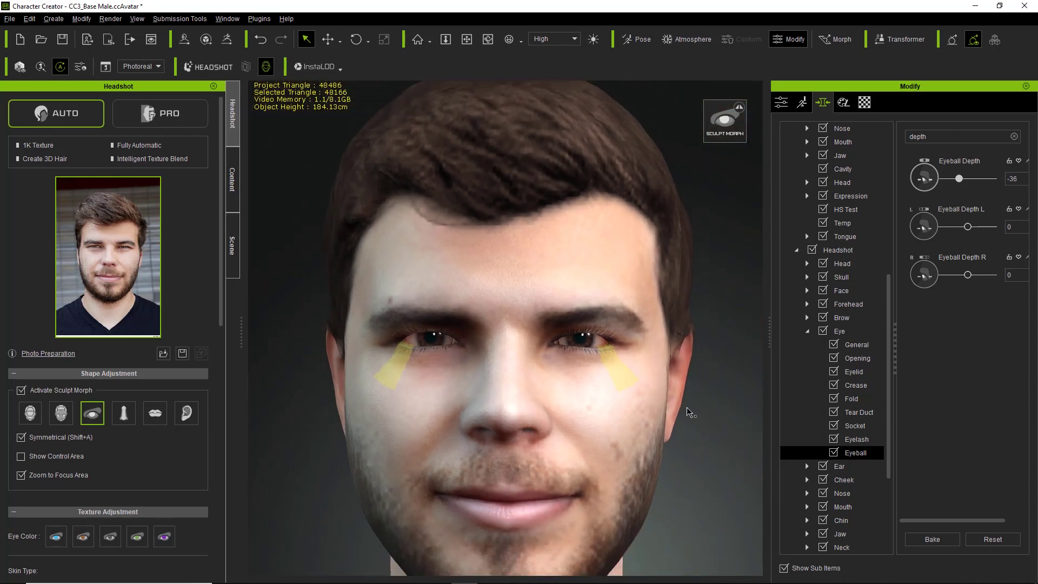
scroll(699, 422, down, 4)
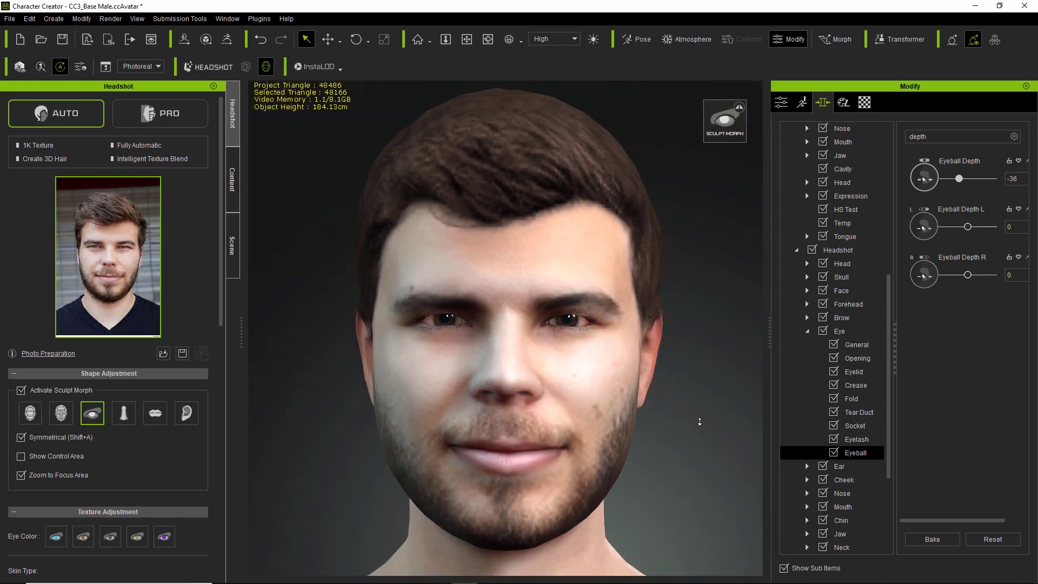
middle_drag(699, 421, 667, 416)
scroll(667, 415, down, 1)
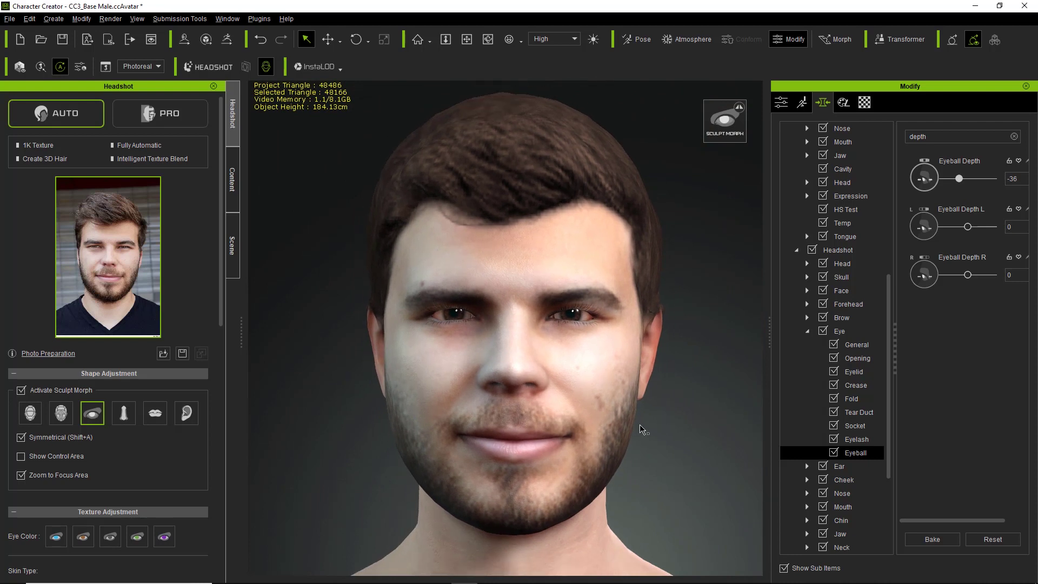
click(37, 417)
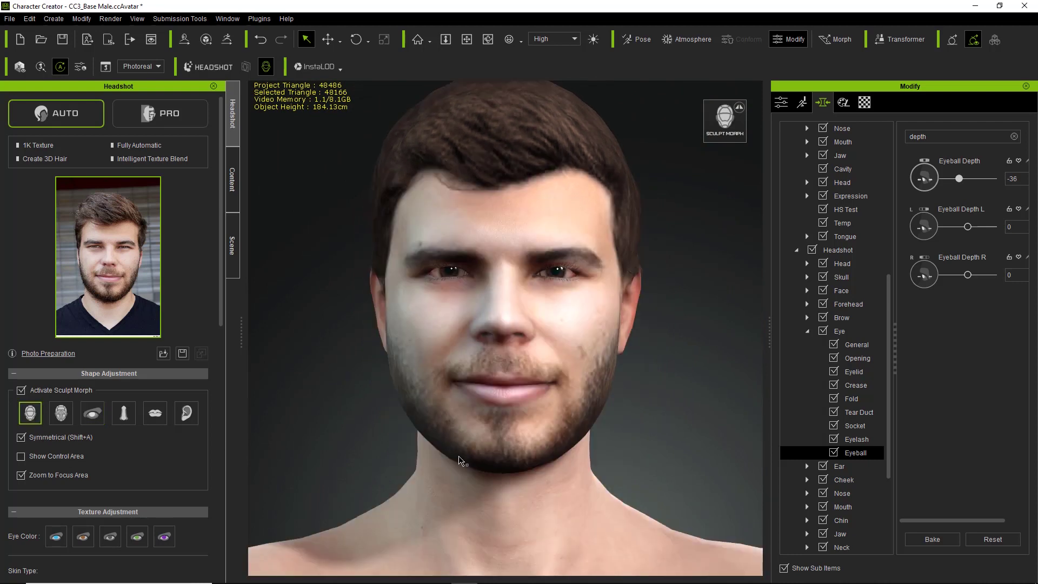
drag(525, 459, 527, 477)
drag(517, 319, 518, 265)
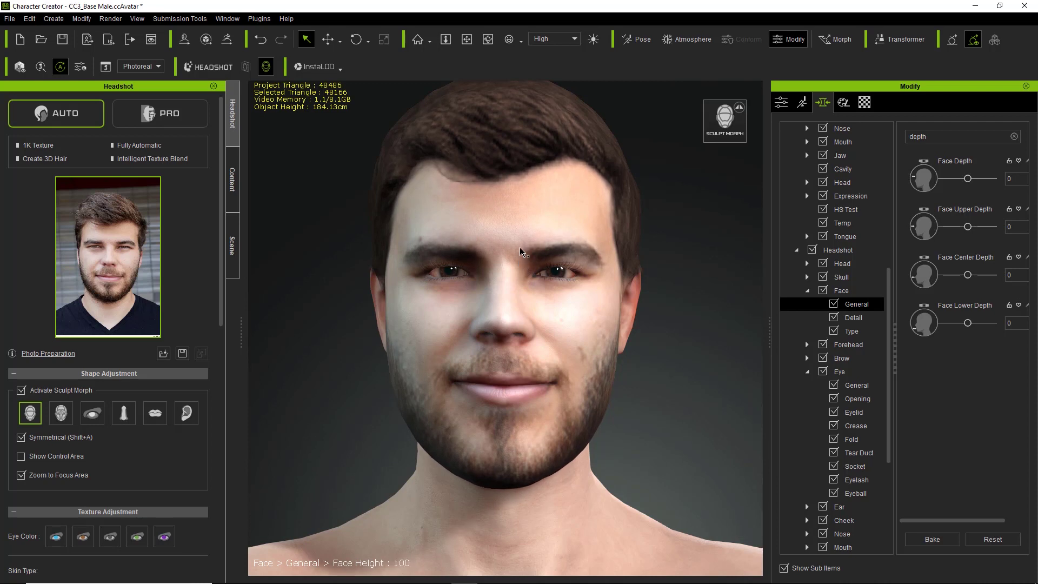
click(610, 232)
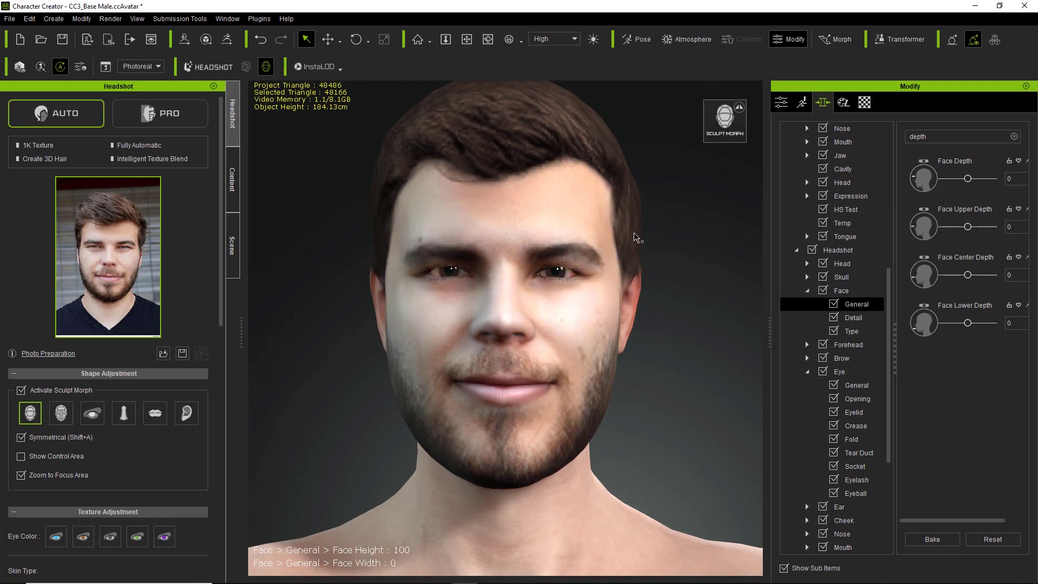
At the face sculpt level with control areas shown, sculpt to Skull Temple Depth -78 and Cheek Outer Width -45
click(61, 413)
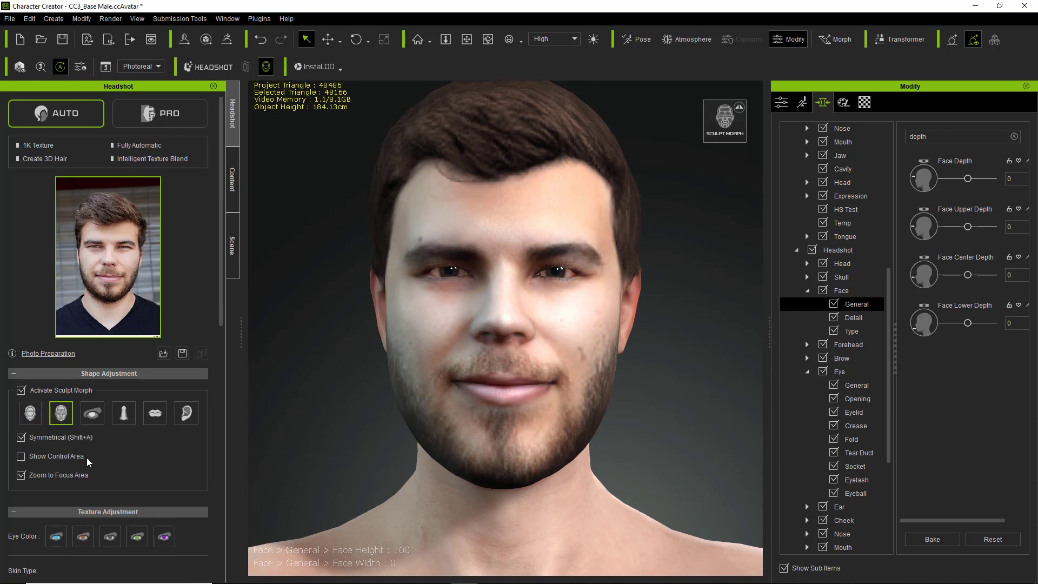
click(70, 458)
drag(394, 230, 351, 235)
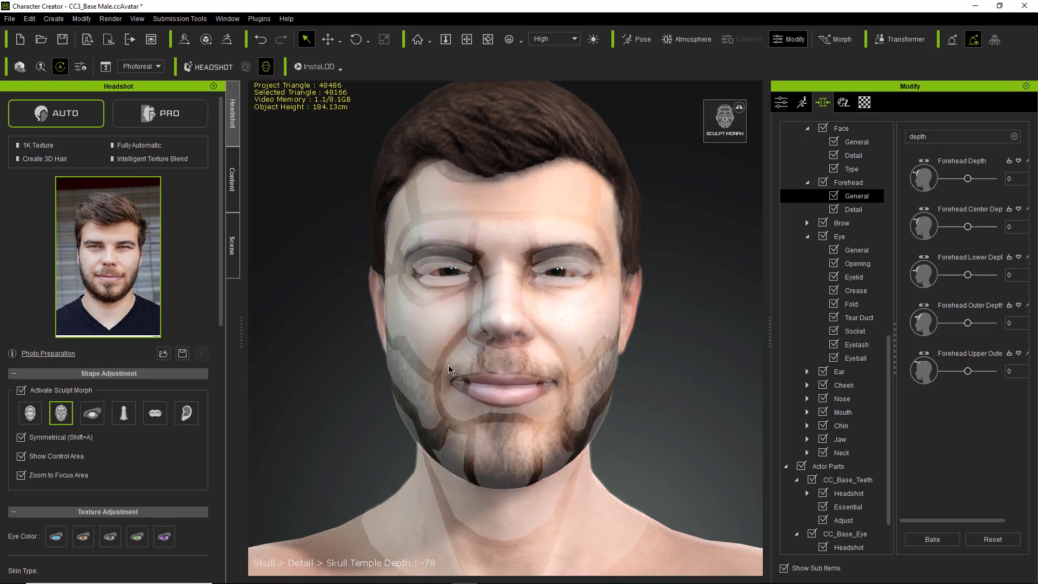
drag(610, 382, 582, 383)
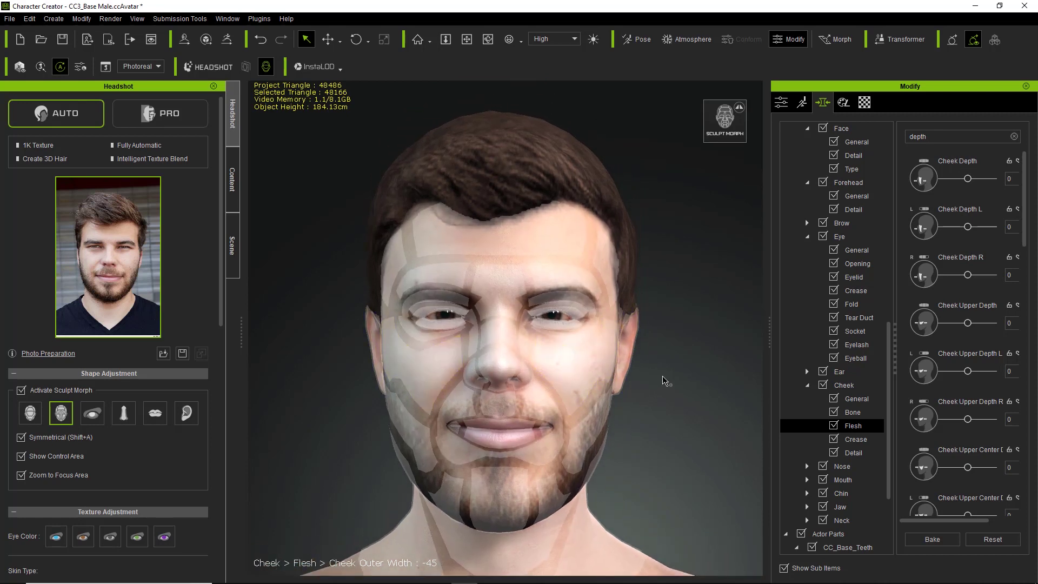
With the control areas hidden, tuck the ears inward and sculpt the cheekbones to Cheek Bone Width 6
click(57, 456)
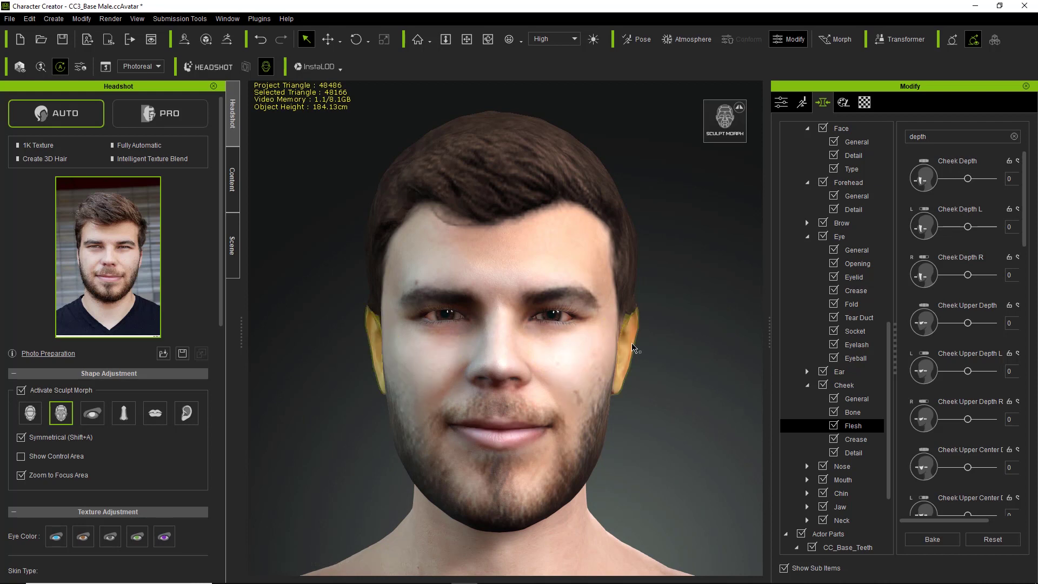
click(613, 343)
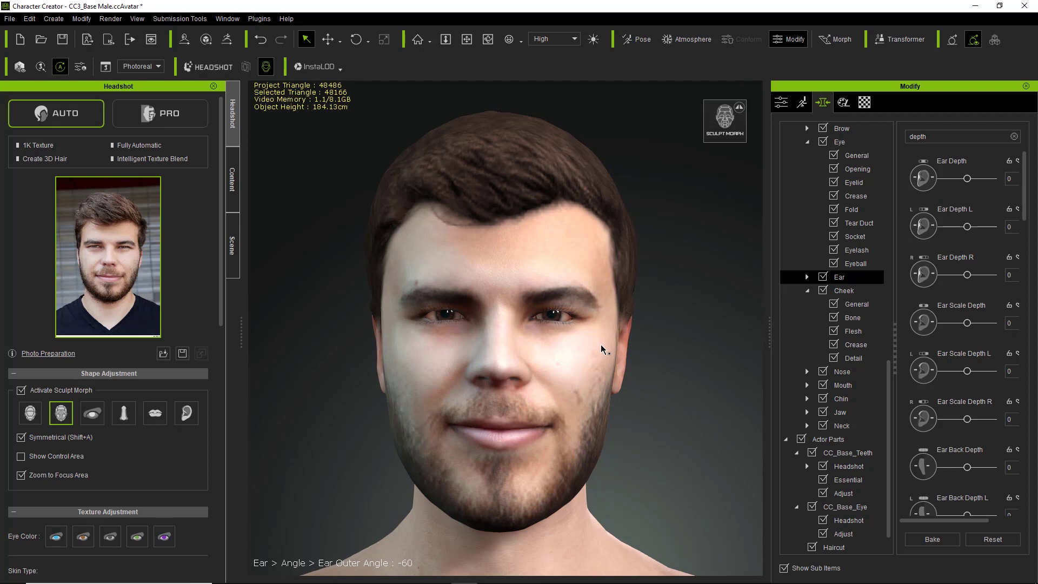
click(608, 346)
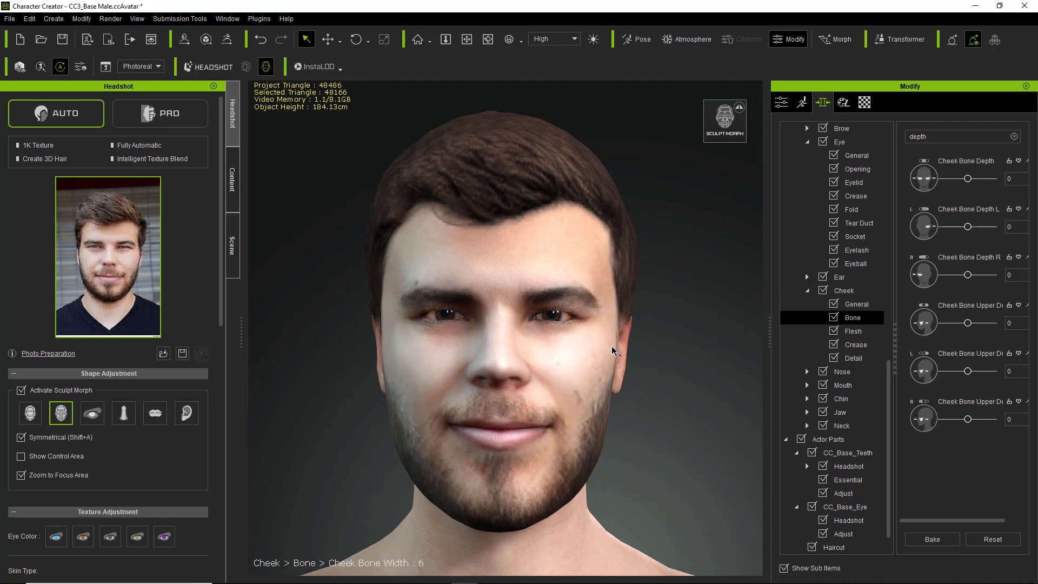
drag(626, 346, 632, 347)
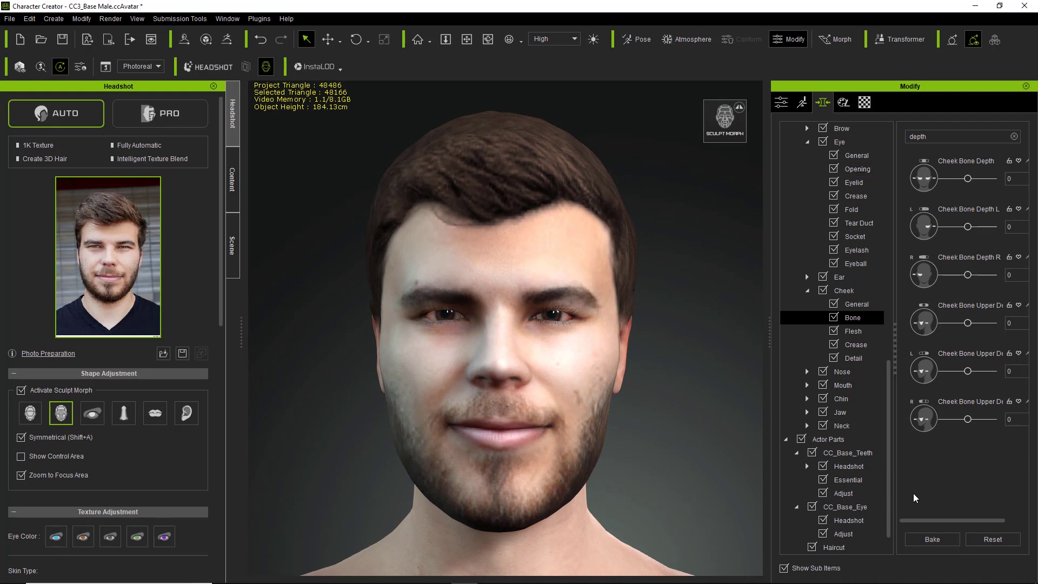
Filter the Headshot Face morphs by "plan" and try Face Planar Perspective at -4
drag(886, 474, 892, 342)
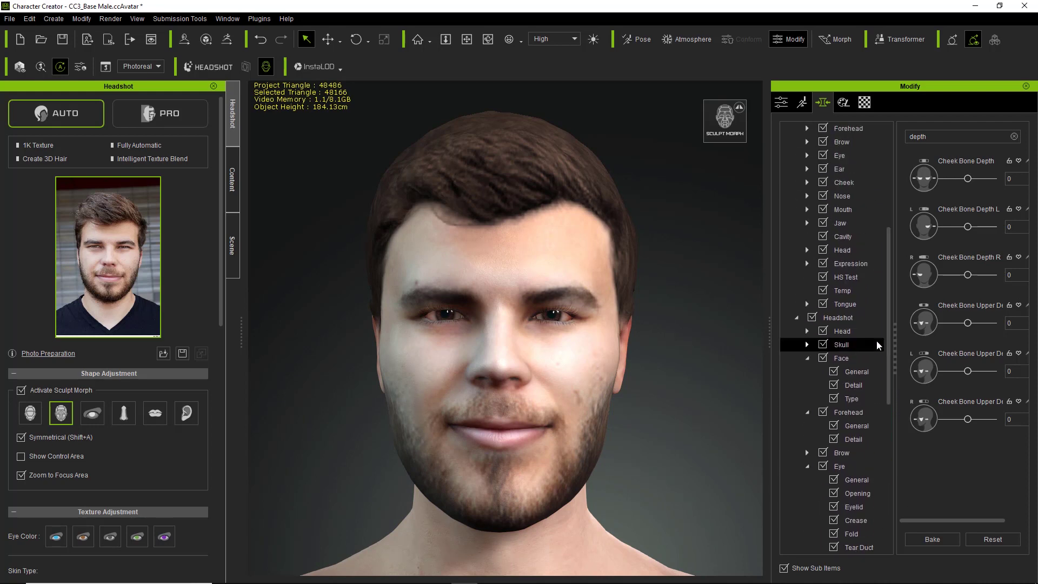
click(842, 358)
double_click(943, 135)
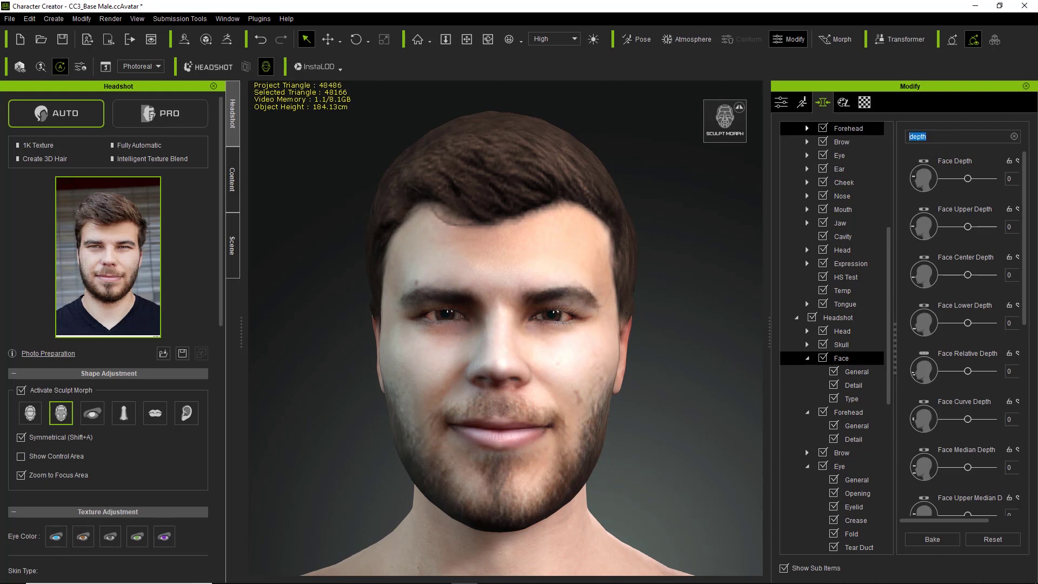
text(plan)
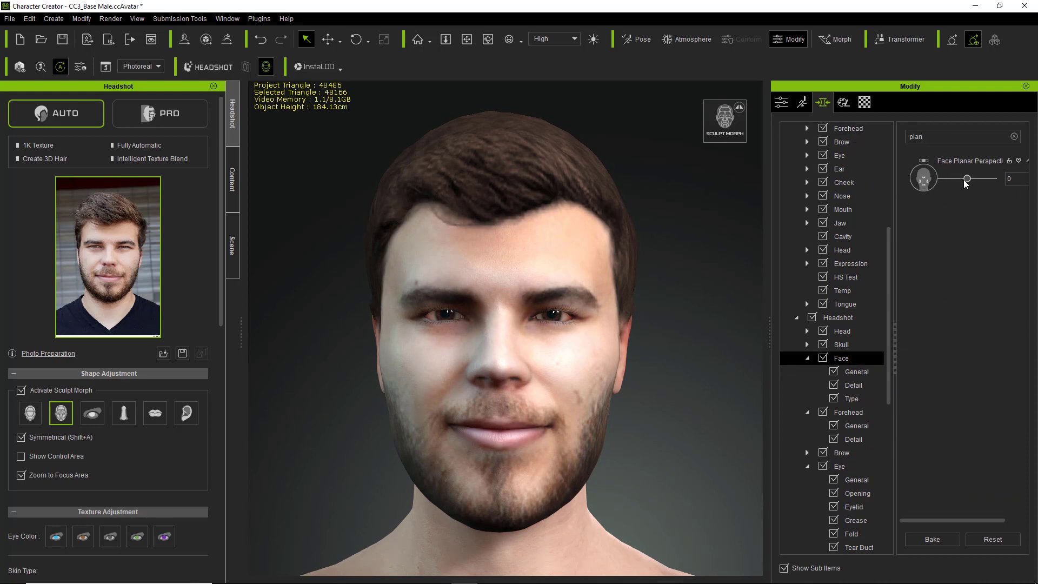
mouse_move(967, 179)
mouse_down()
mouse_move(984, 180)
mouse_move(935, 184)
mouse_move(966, 180)
mouse_up()
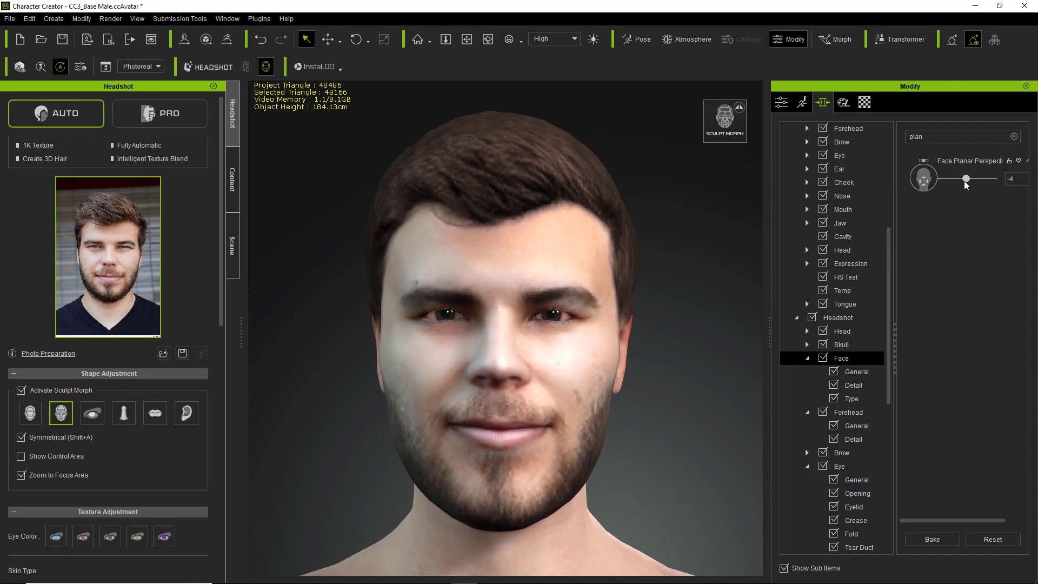
Check the head from other angles while trying Face Planar Perspective at 15, and reset the morph to 0
mouse_move(611, 397)
right_down()
mouse_move(259, 415)
mouse_move(891, 356)
right_up()
mouse_move(966, 178)
mouse_down()
mouse_move(980, 179)
mouse_move(950, 181)
mouse_move(971, 181)
mouse_up()
right_drag(662, 325, 475, 389)
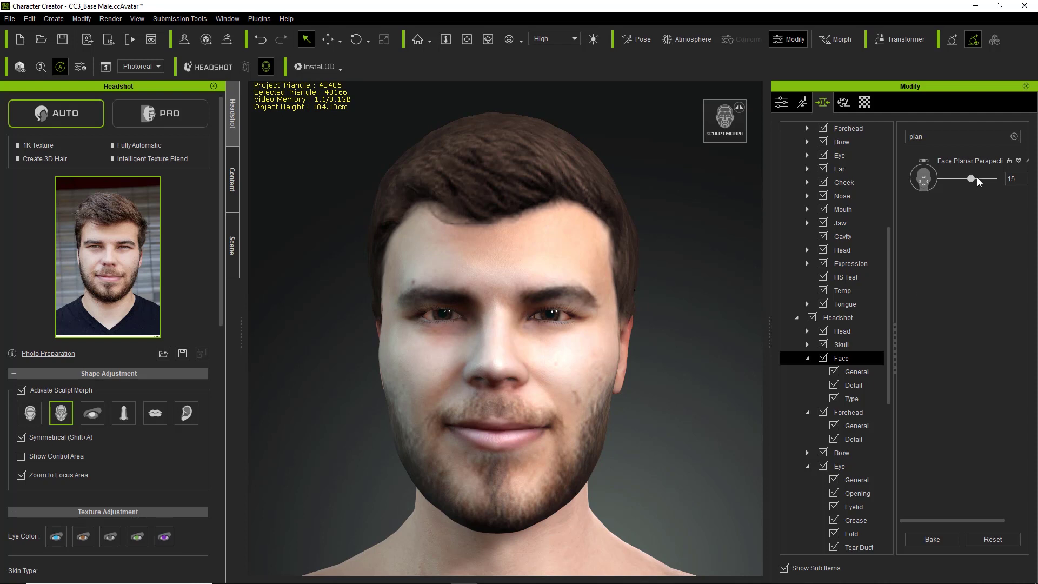
double_click(972, 180)
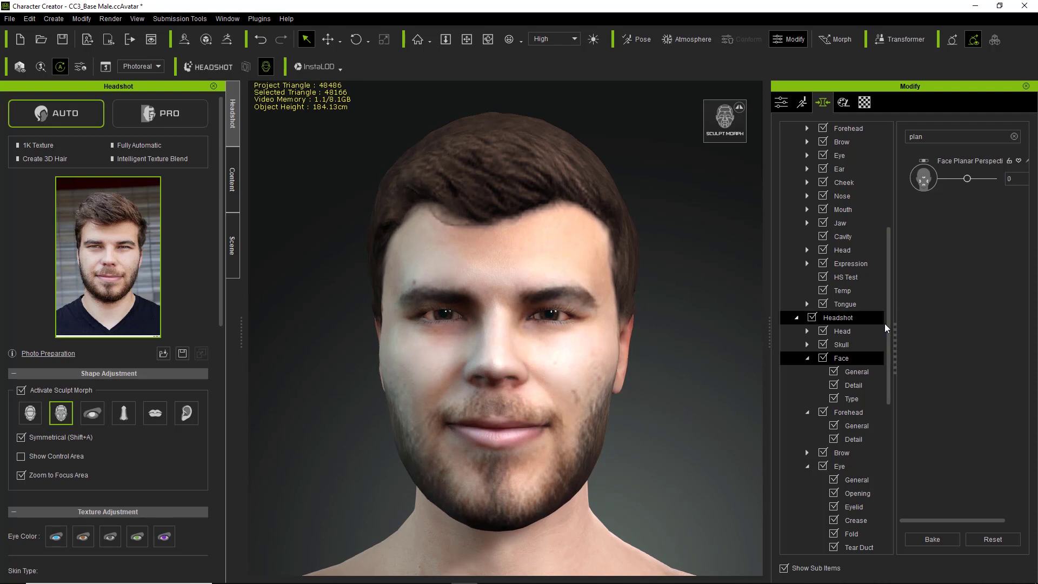
Expand the Headshot Head, Skull and Mouth morph categories and select the General group under Mouth
drag(884, 323, 873, 345)
click(843, 263)
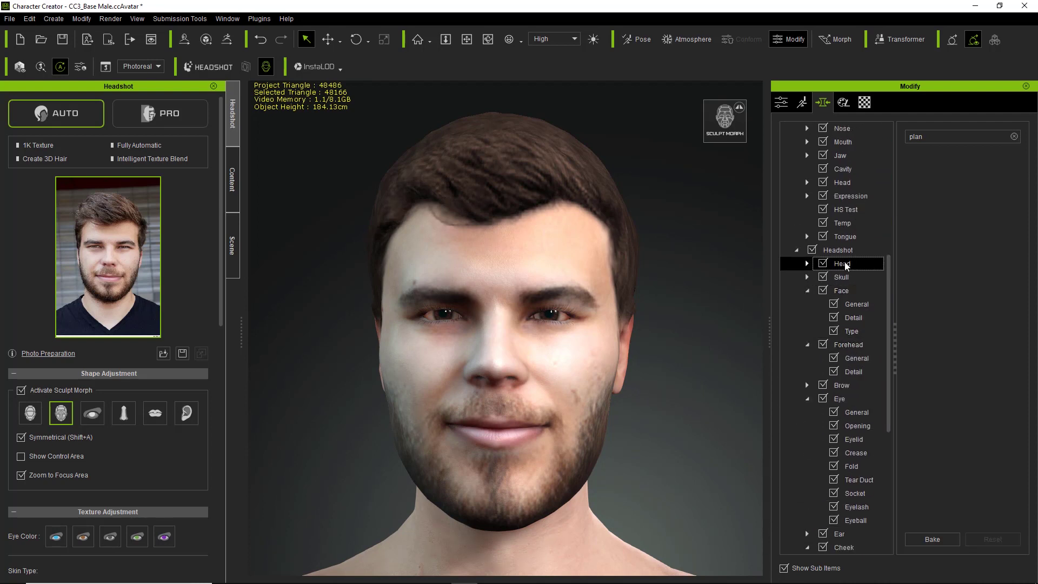
click(807, 263)
click(806, 292)
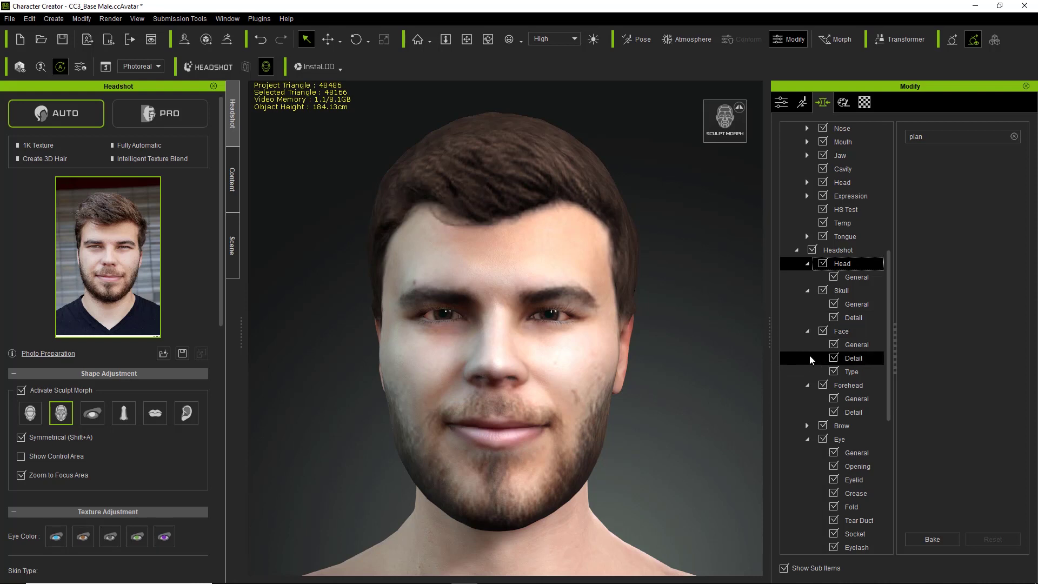
scroll(825, 428, down, 4)
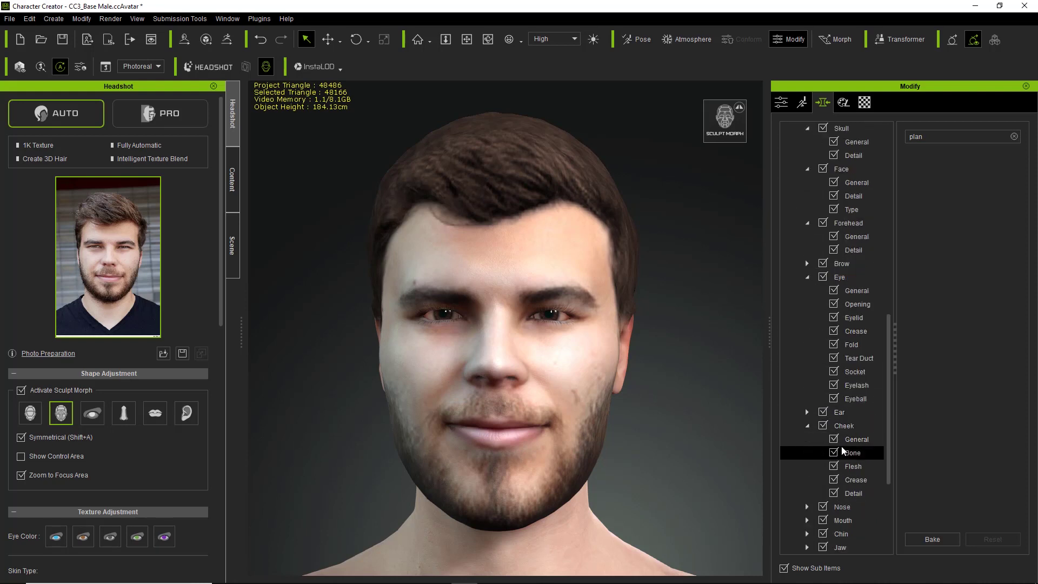
scroll(848, 440, down, 3)
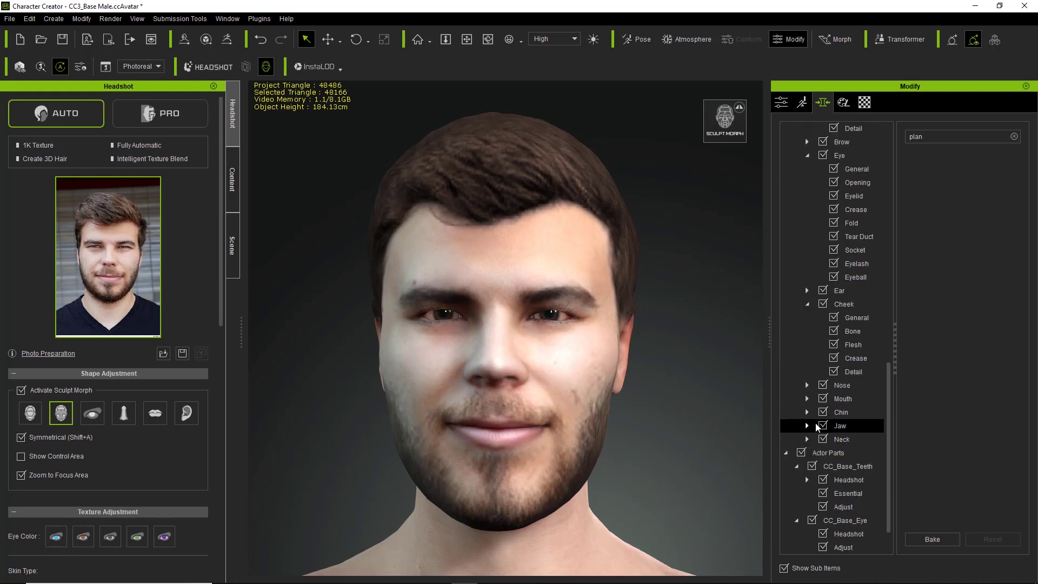
click(808, 400)
click(840, 413)
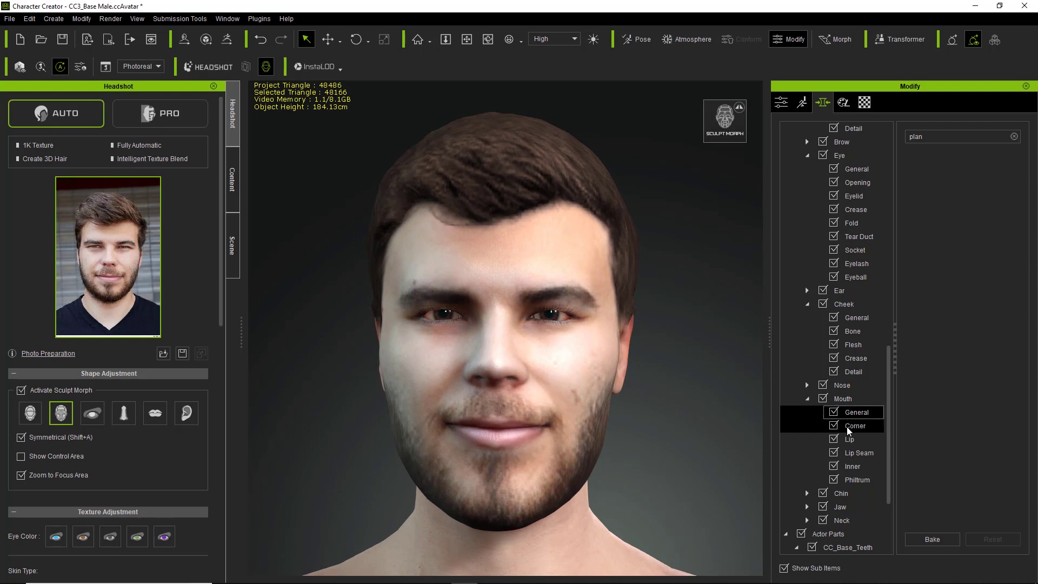
Clear the morph search filter and review the available sliders in the mouth's General, Corner, Lip and Lip Seam groups
click(1015, 138)
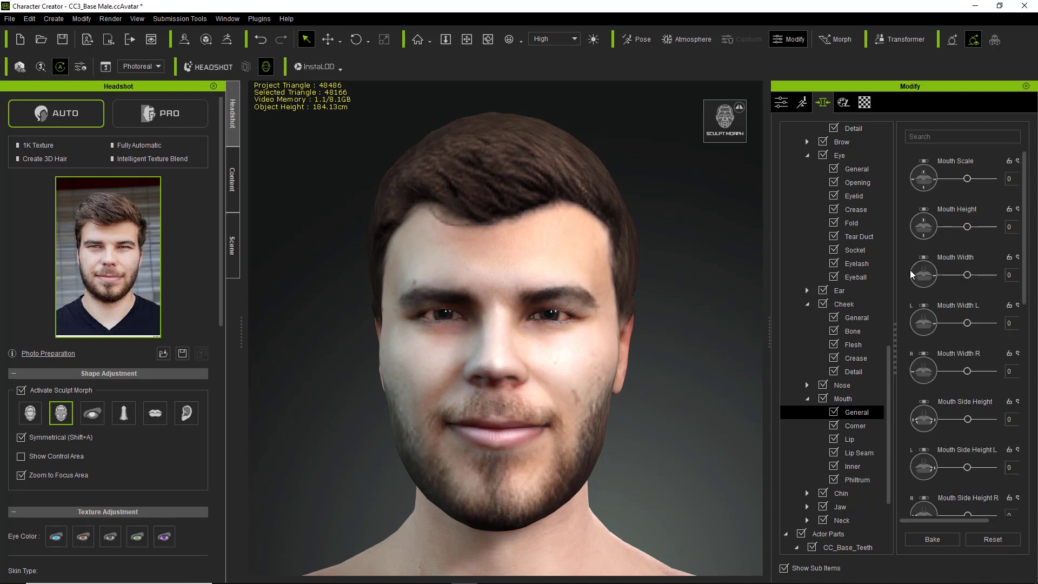
click(841, 429)
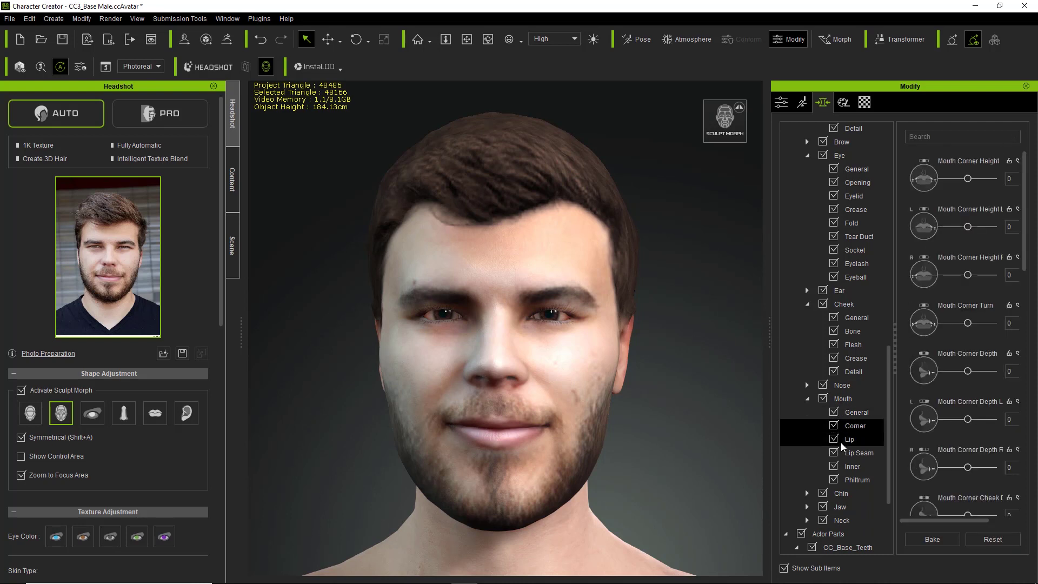
click(841, 442)
scroll(1023, 254, down, 5)
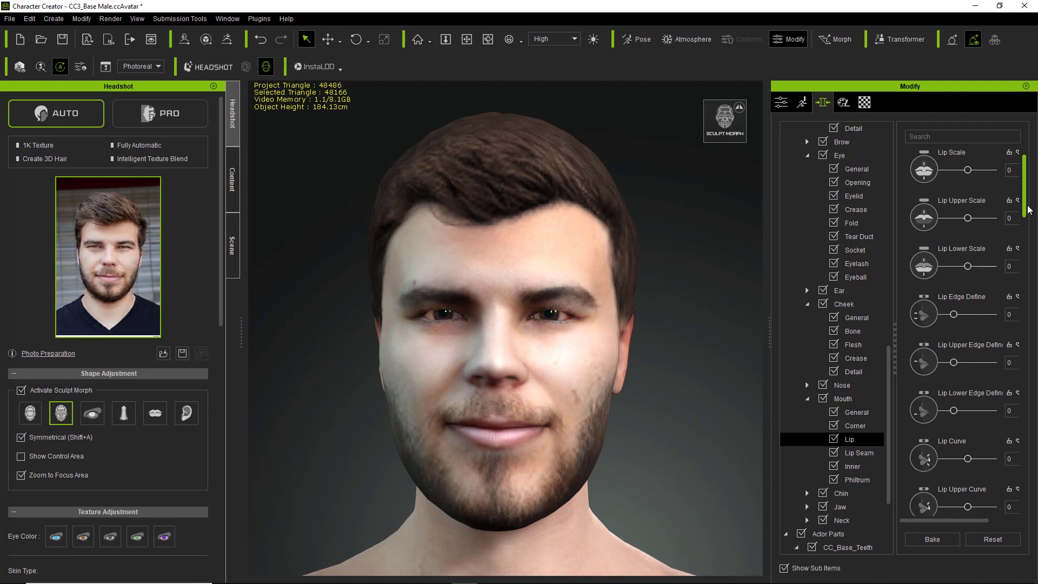
drag(1023, 263, 1021, 527)
click(860, 454)
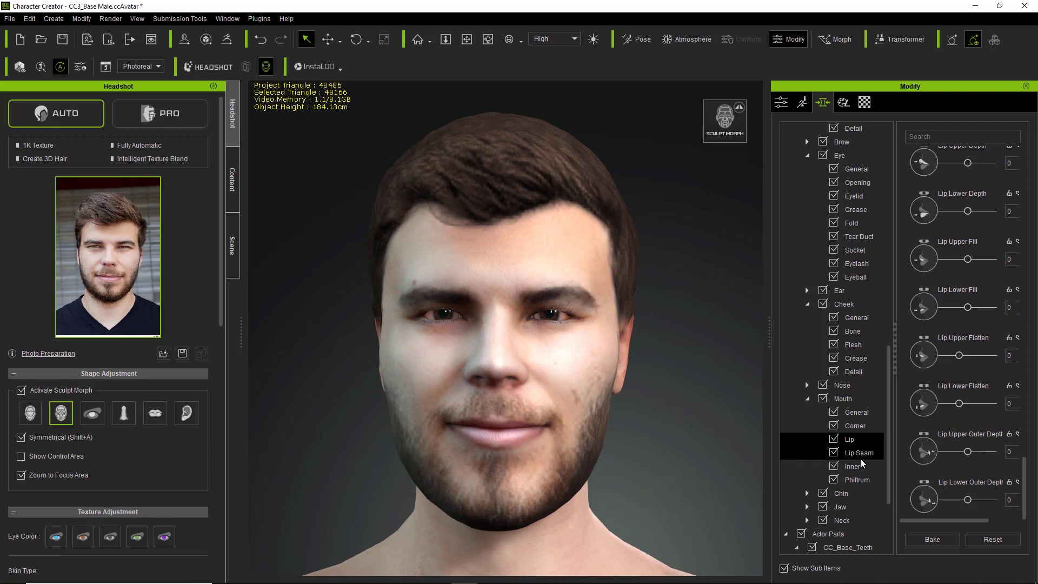
mouse_move(1023, 326)
mouse_down()
mouse_move(1018, 434)
mouse_move(1022, 307)
mouse_up()
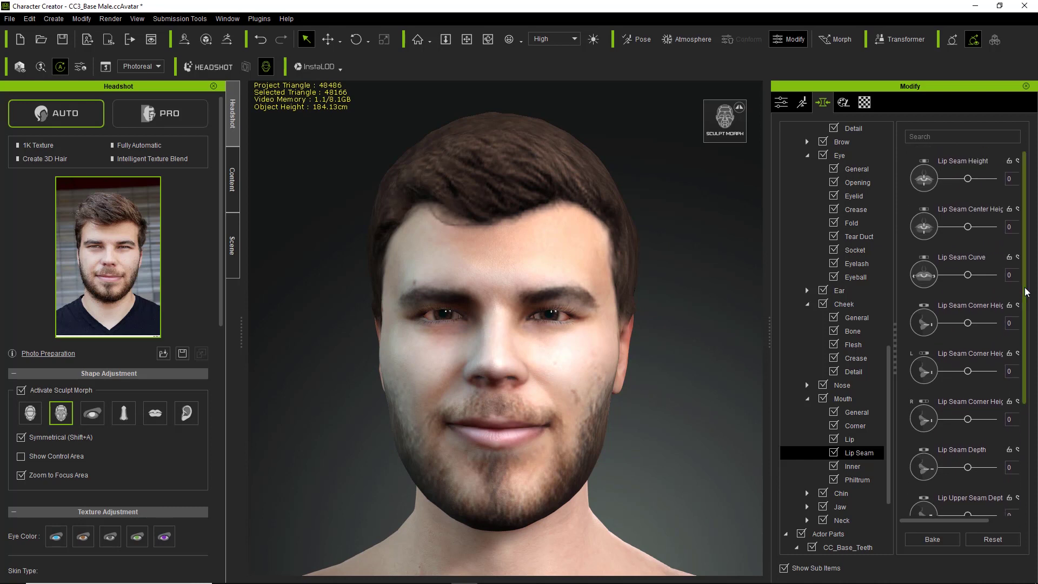